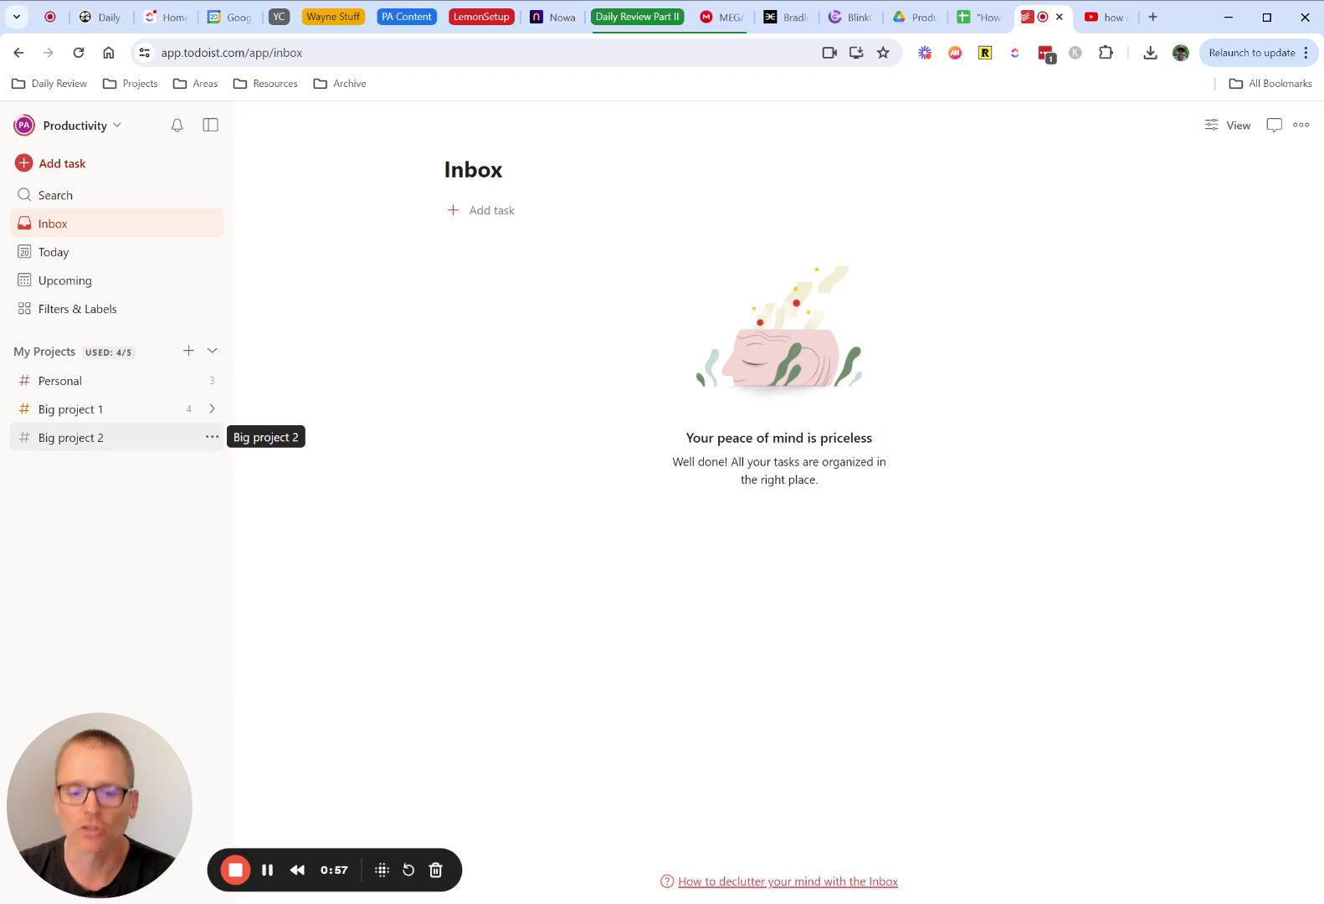
click(502, 218)
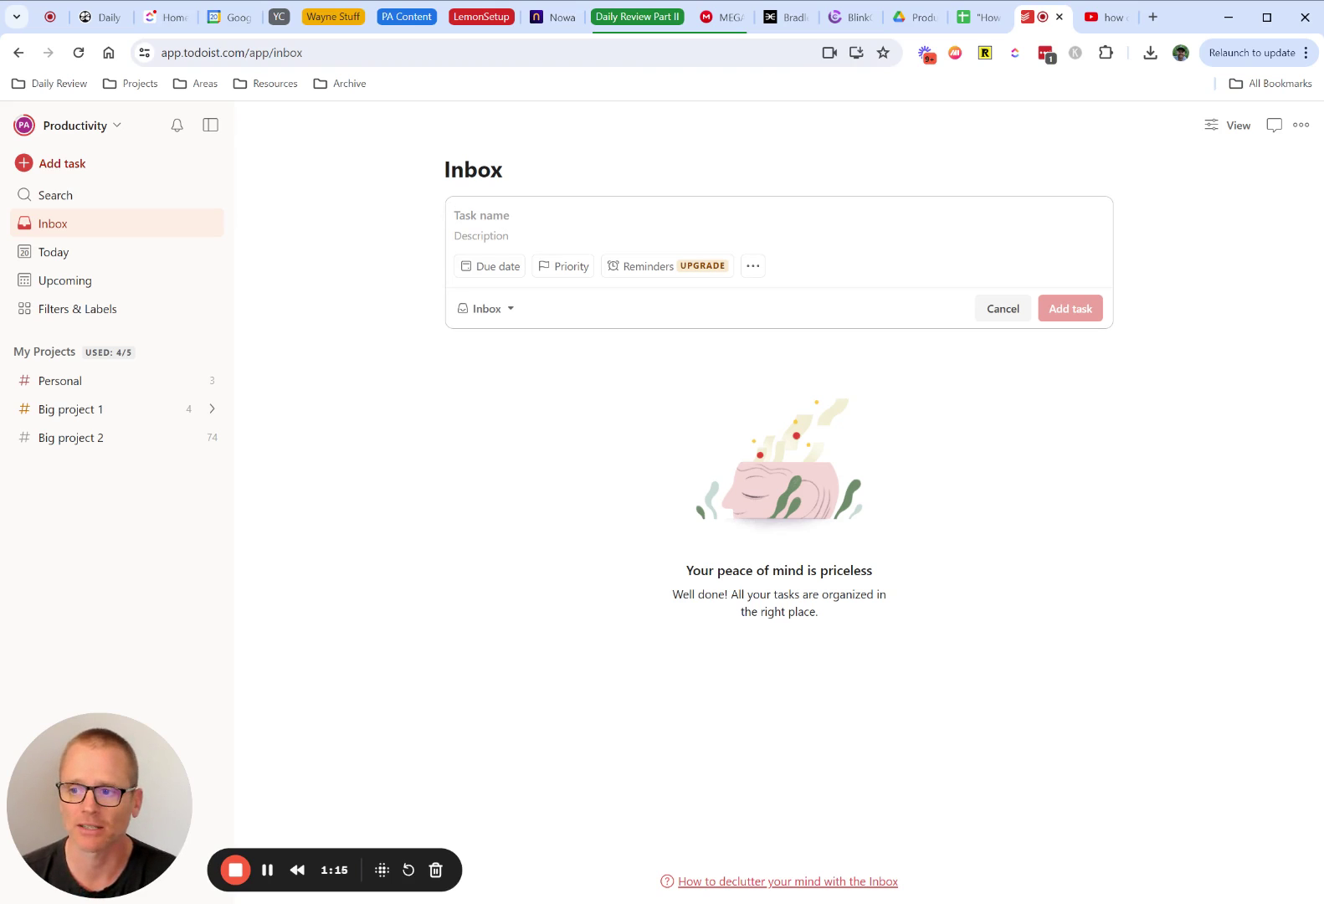
text(This)
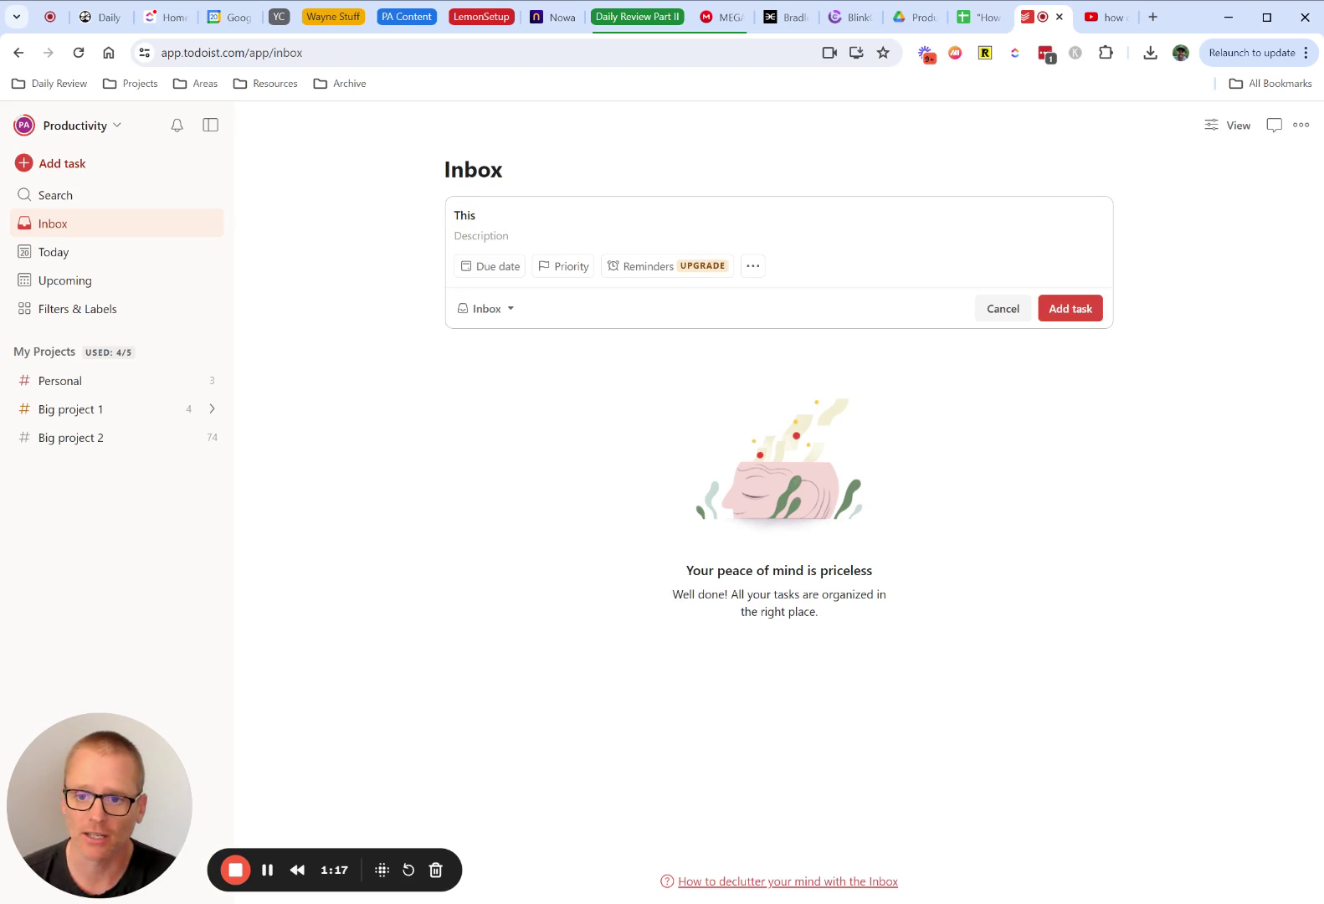
key(BackSpace)
text(is the na)
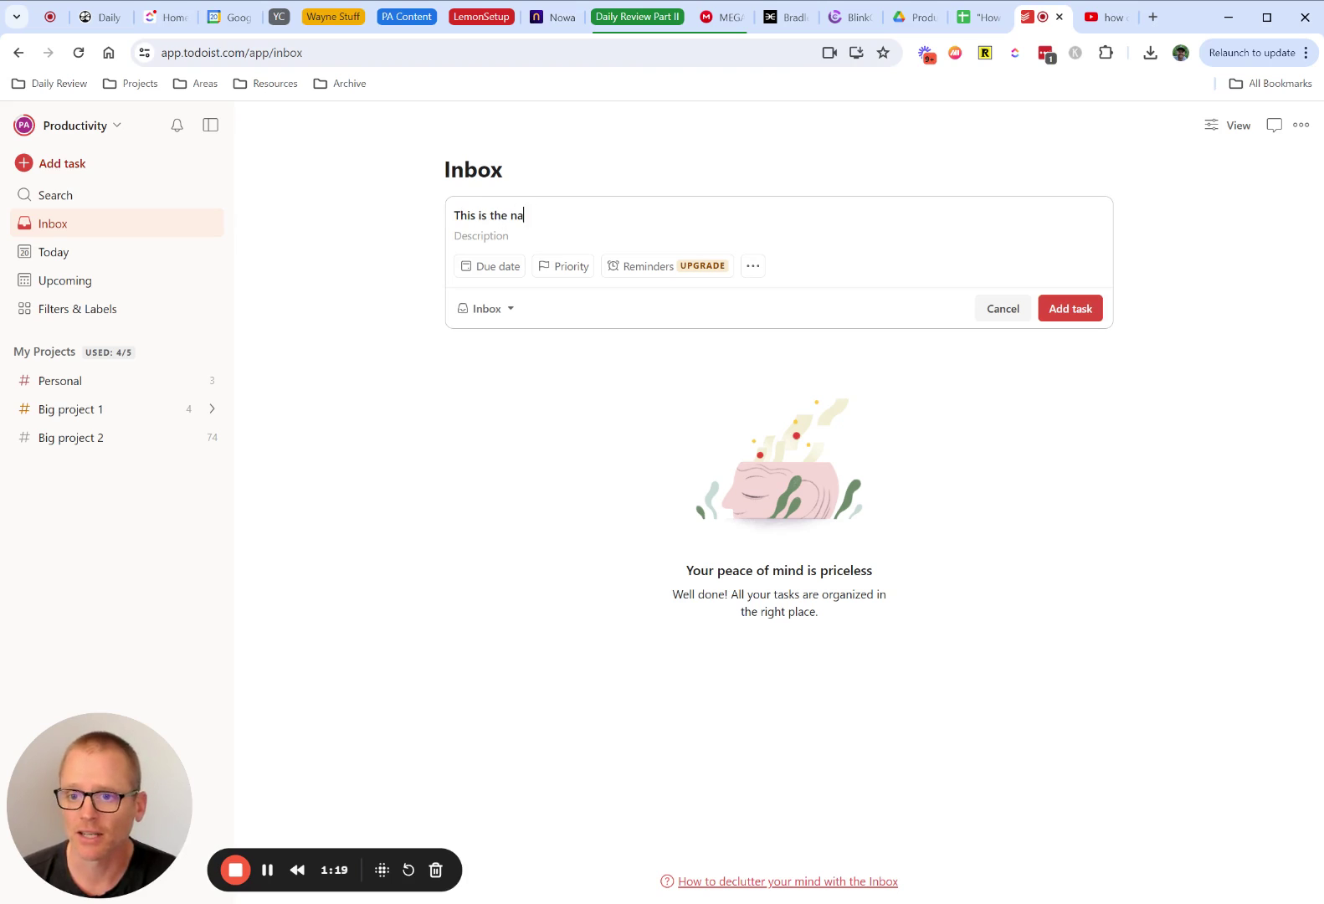
text(me of the task)
key(Tab)
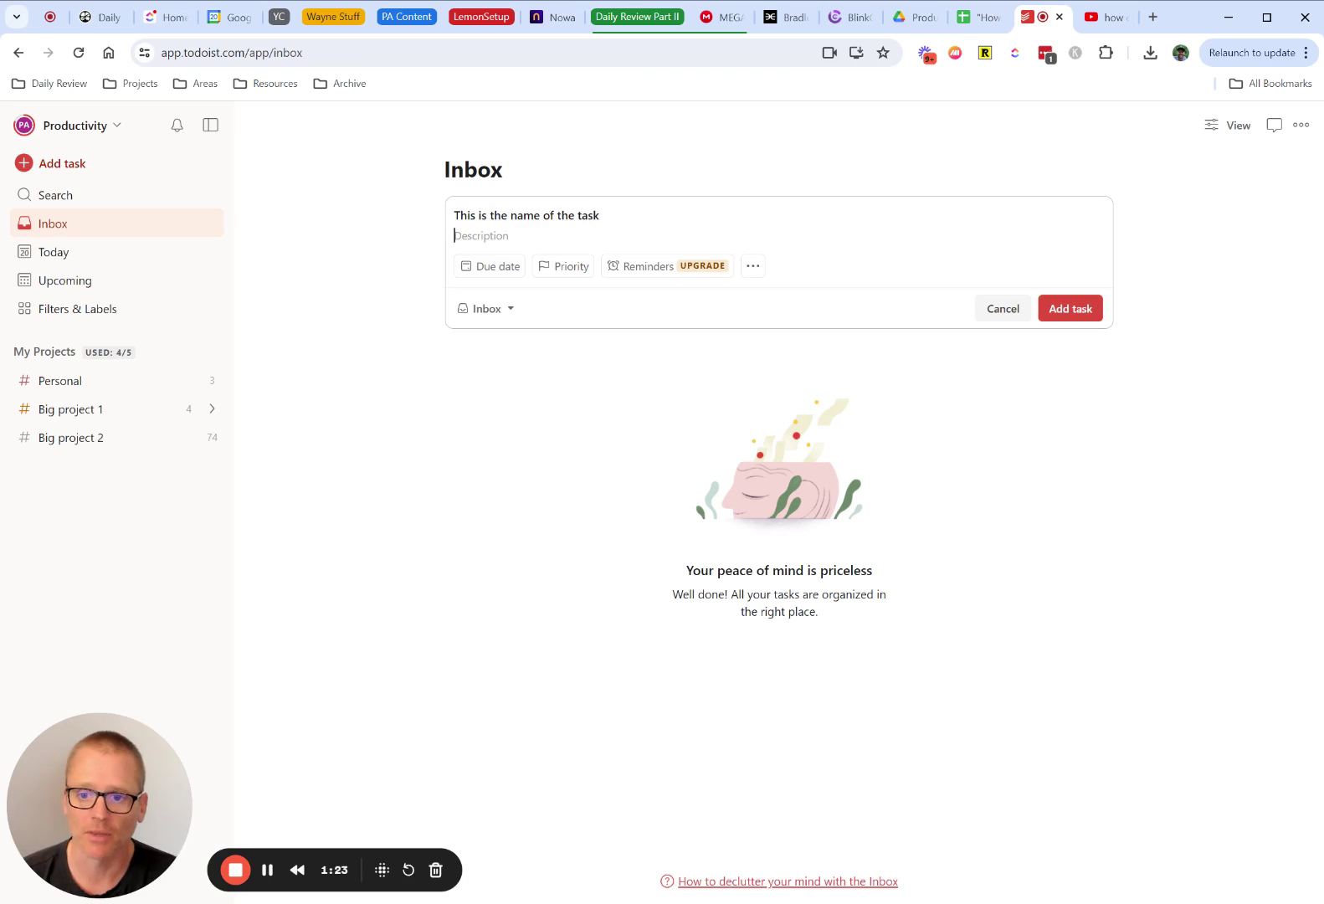
text(About the task that )
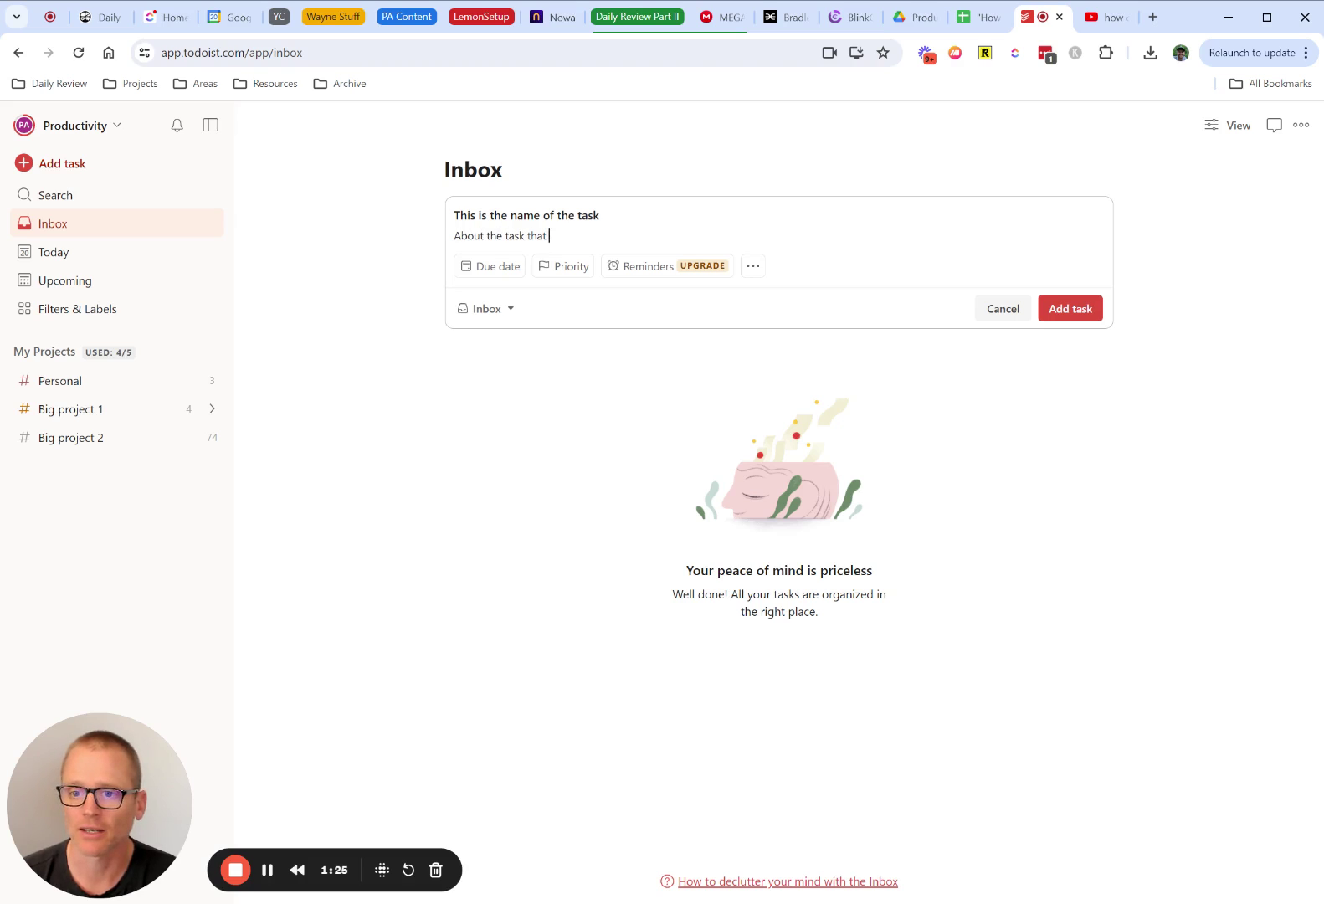
text(is helpful, or a l)
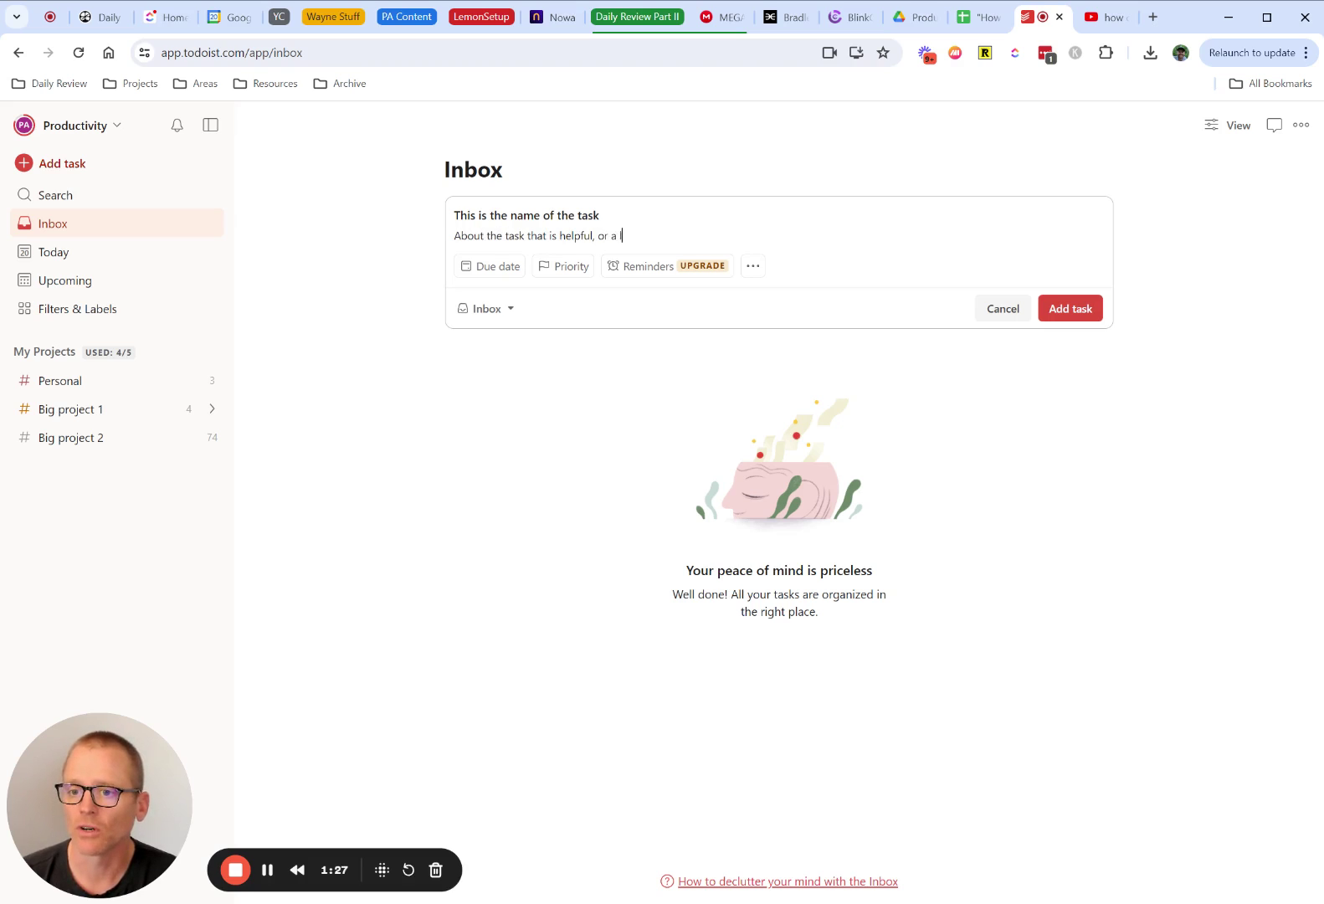
text(ink like )
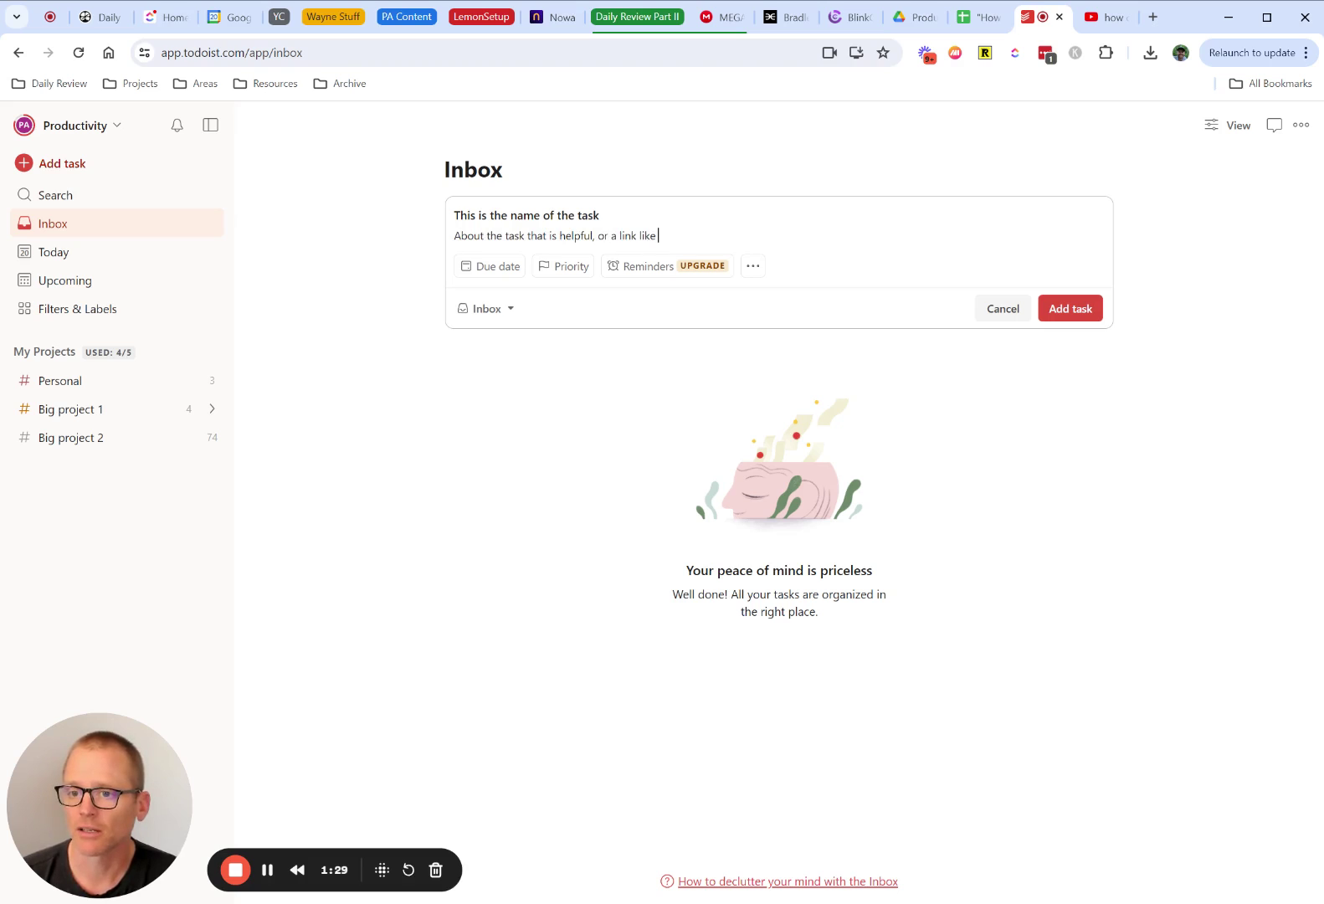
text(www.go)
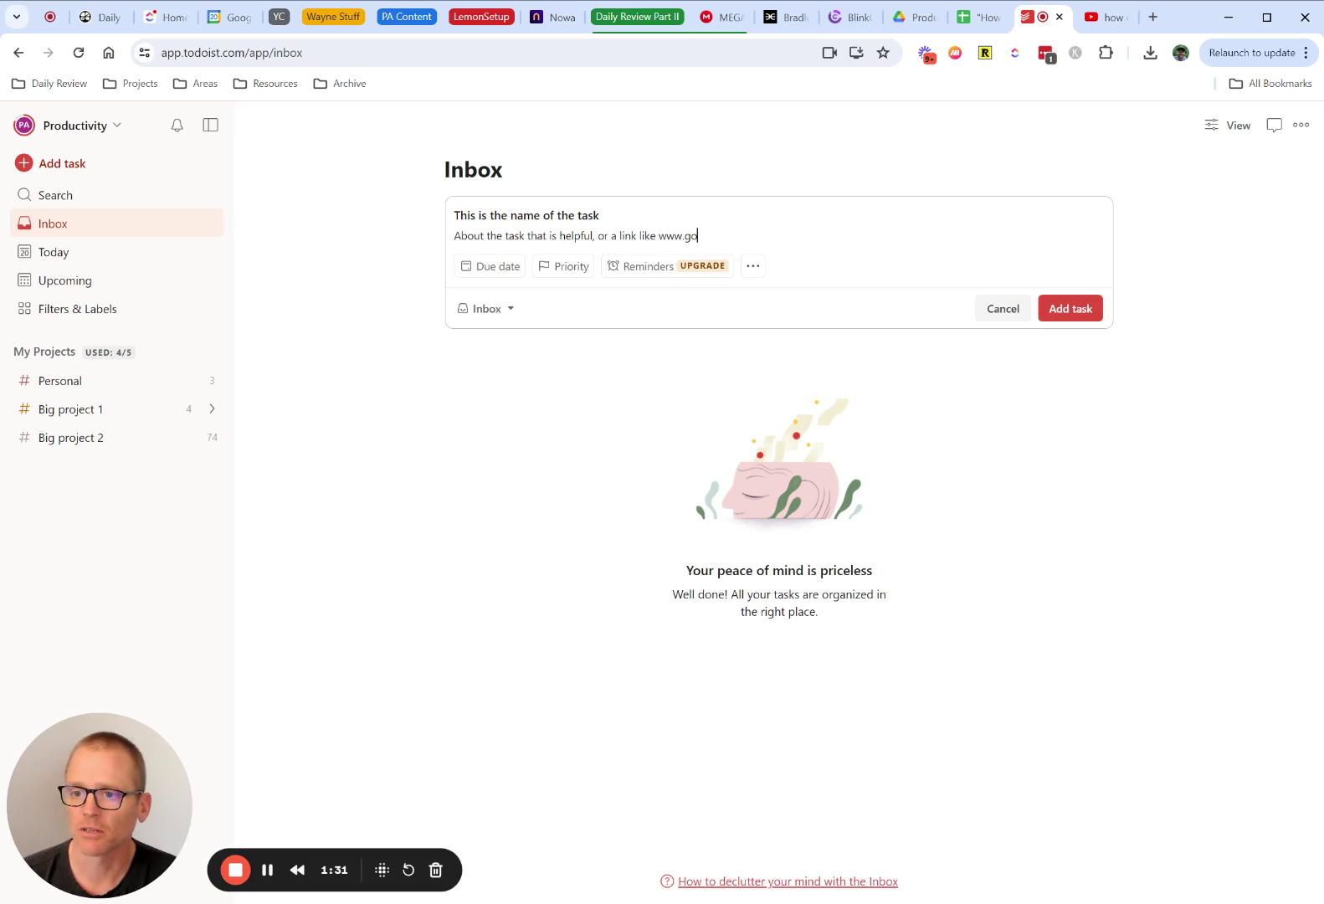
text(ogle.com)
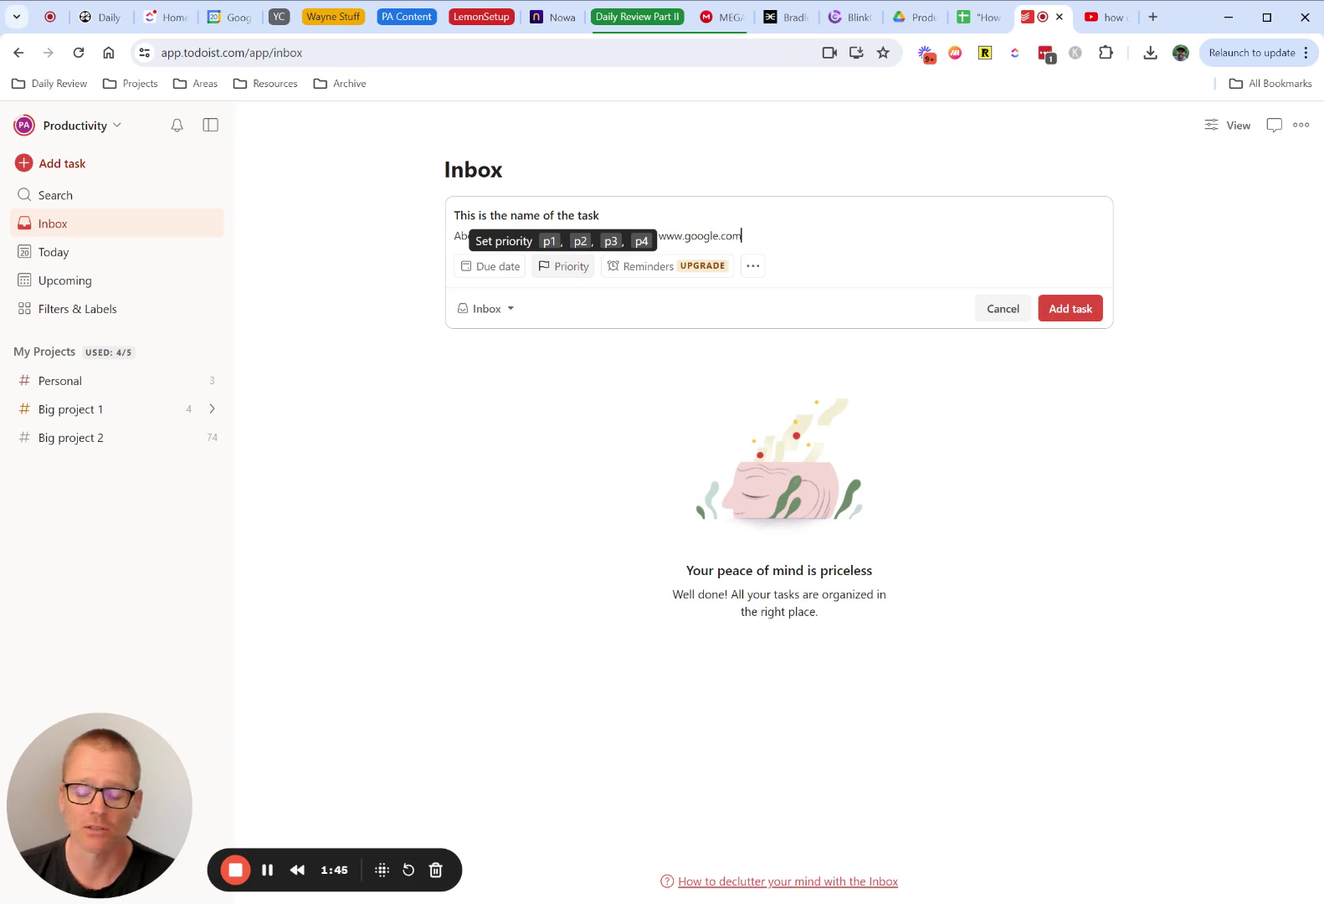
Step: Look through the due date and priority options for the draft task
click(508, 269)
click(575, 268)
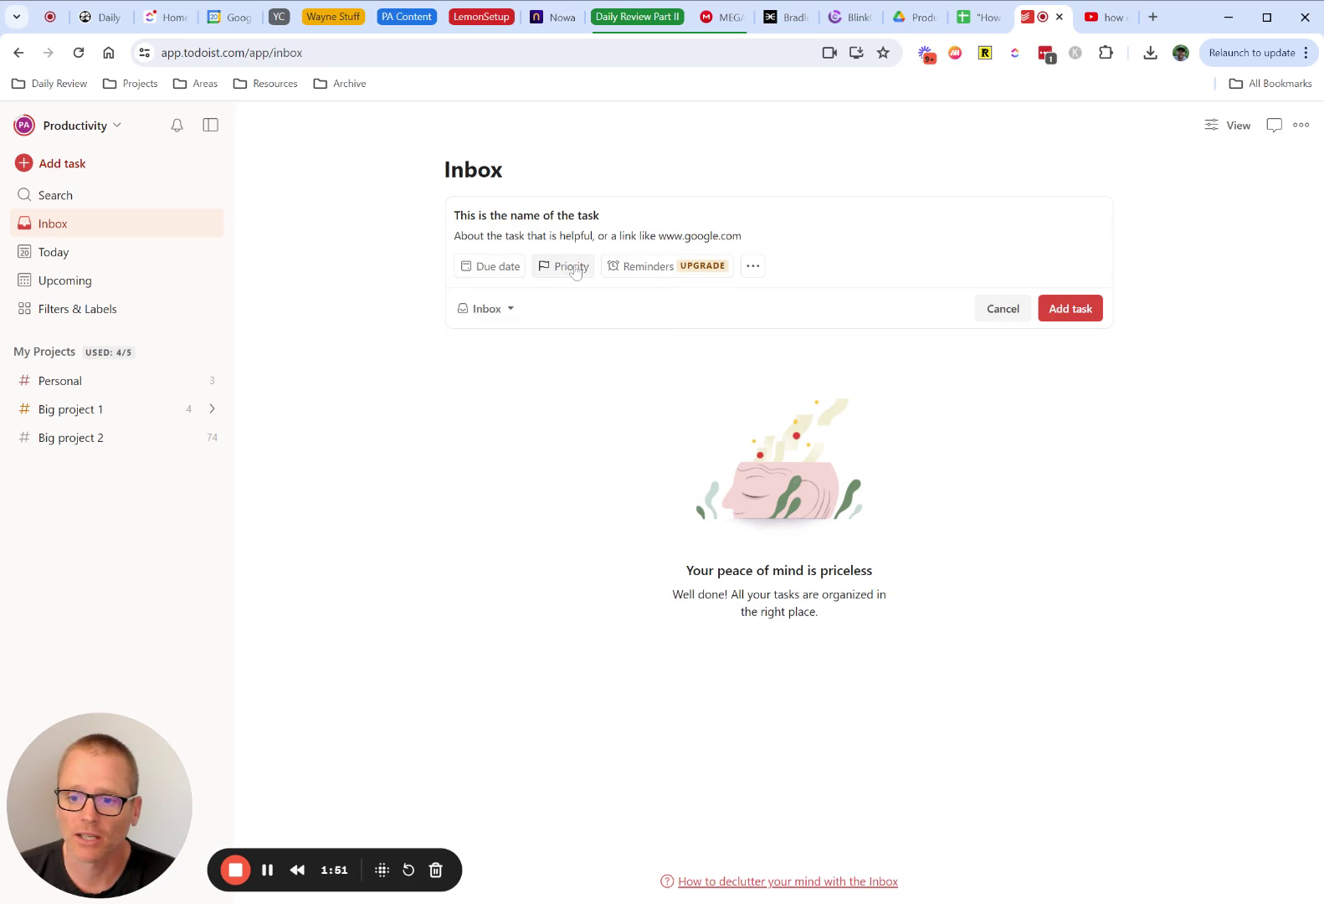
click(567, 268)
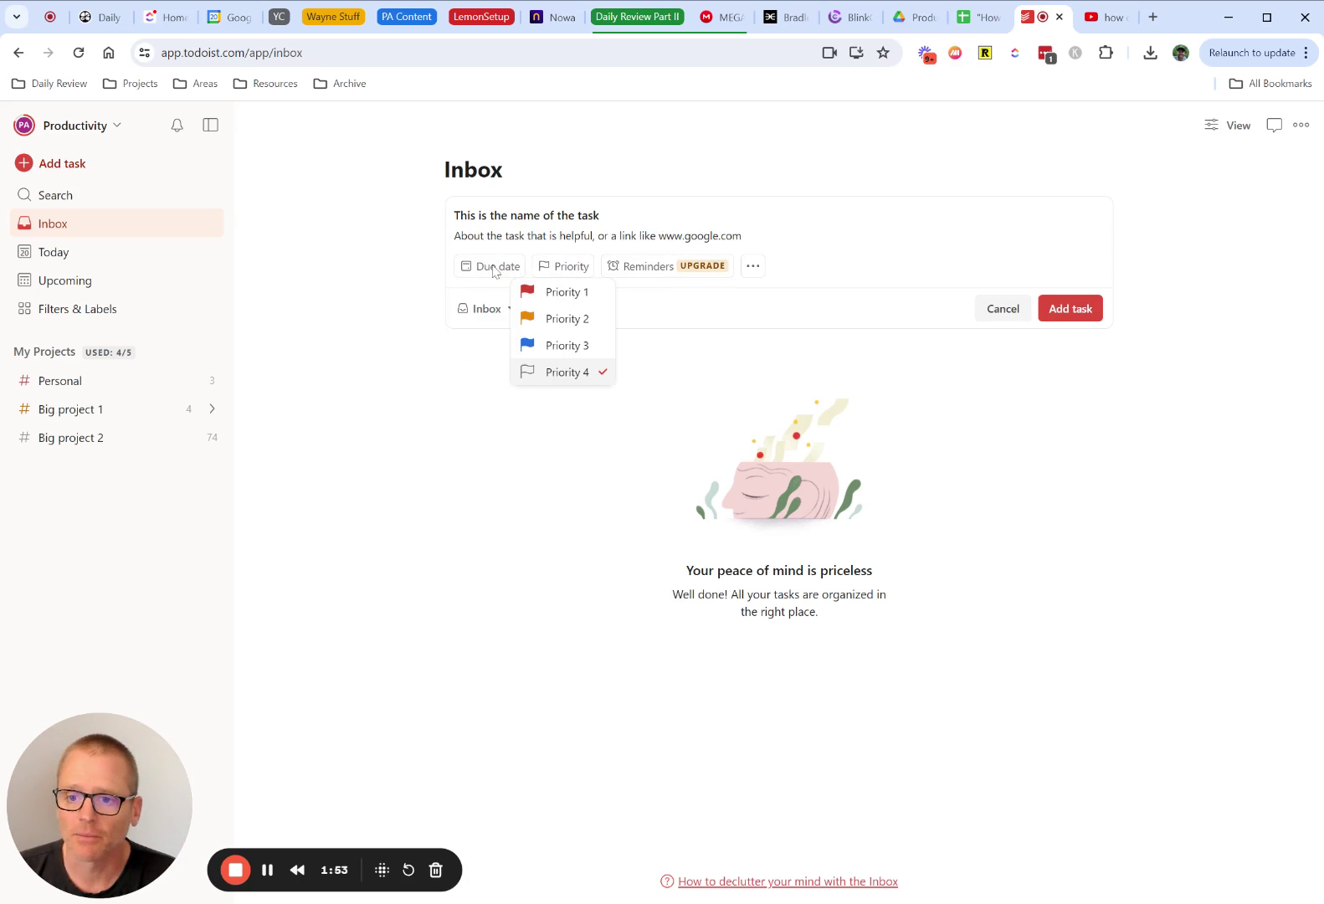
click(492, 267)
click(492, 267)
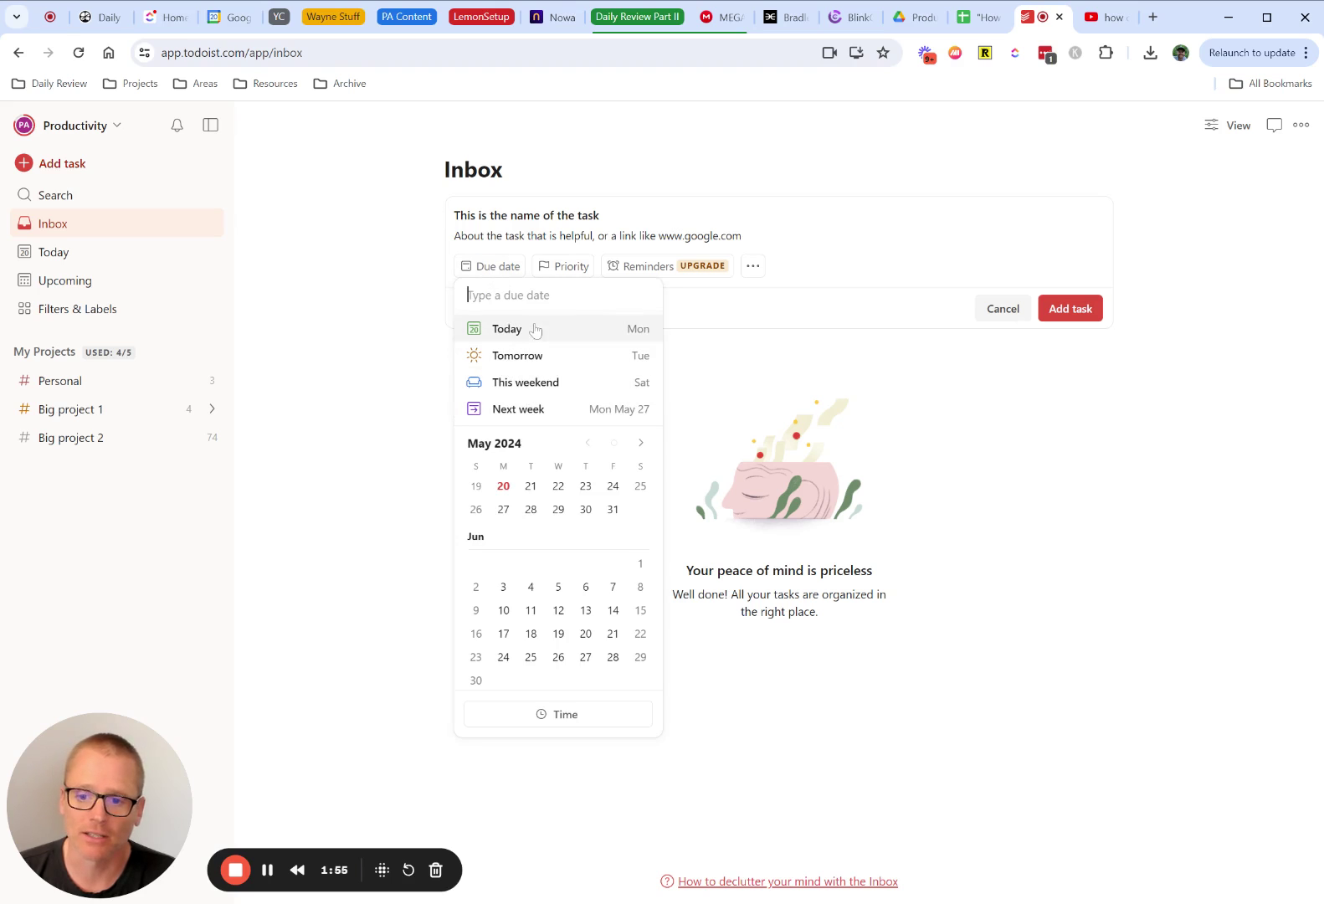
click(766, 240)
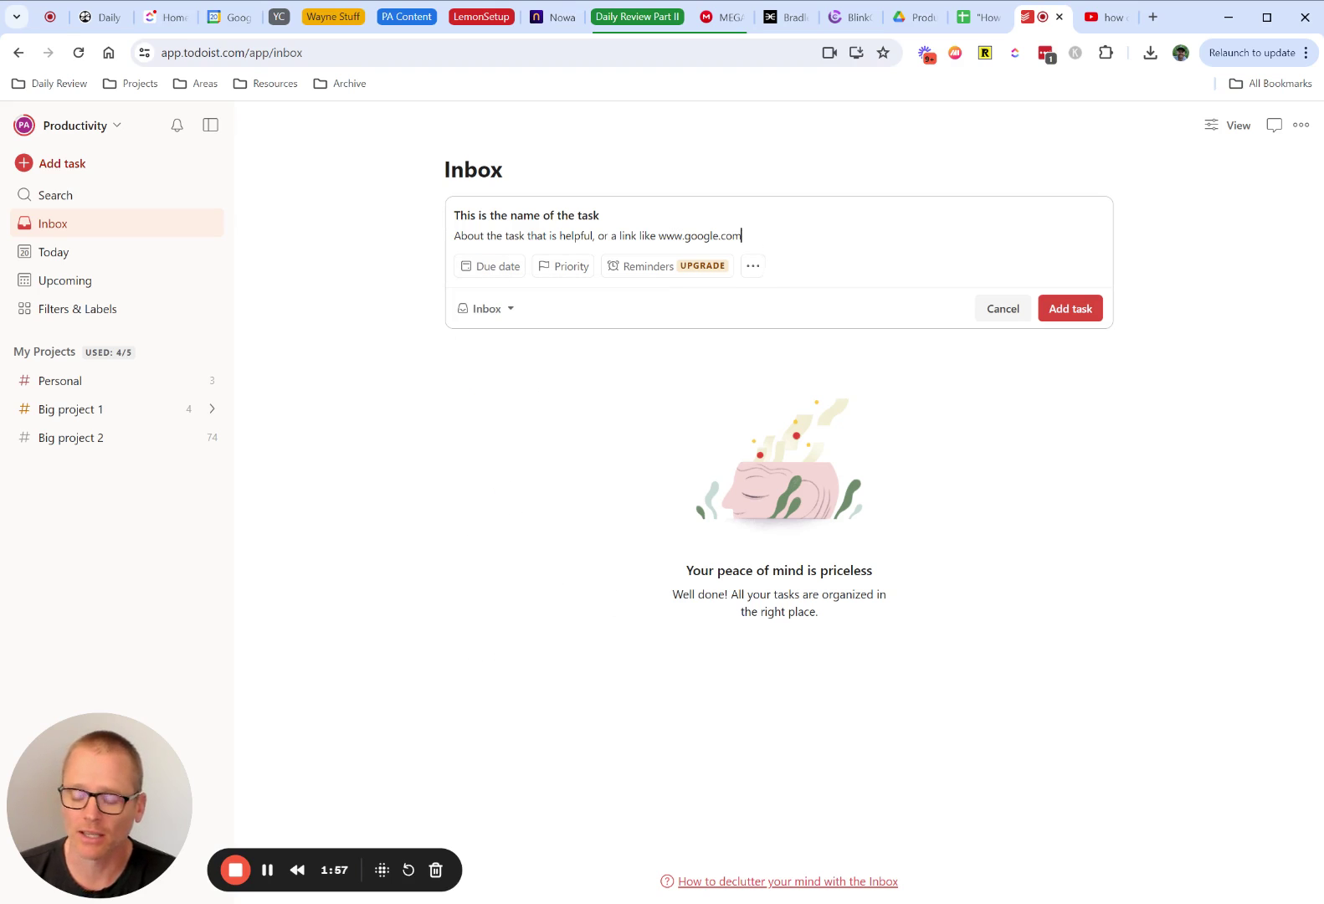
Step: Type 'tomorrow' into the description, then delete it again
text(tomorrow)
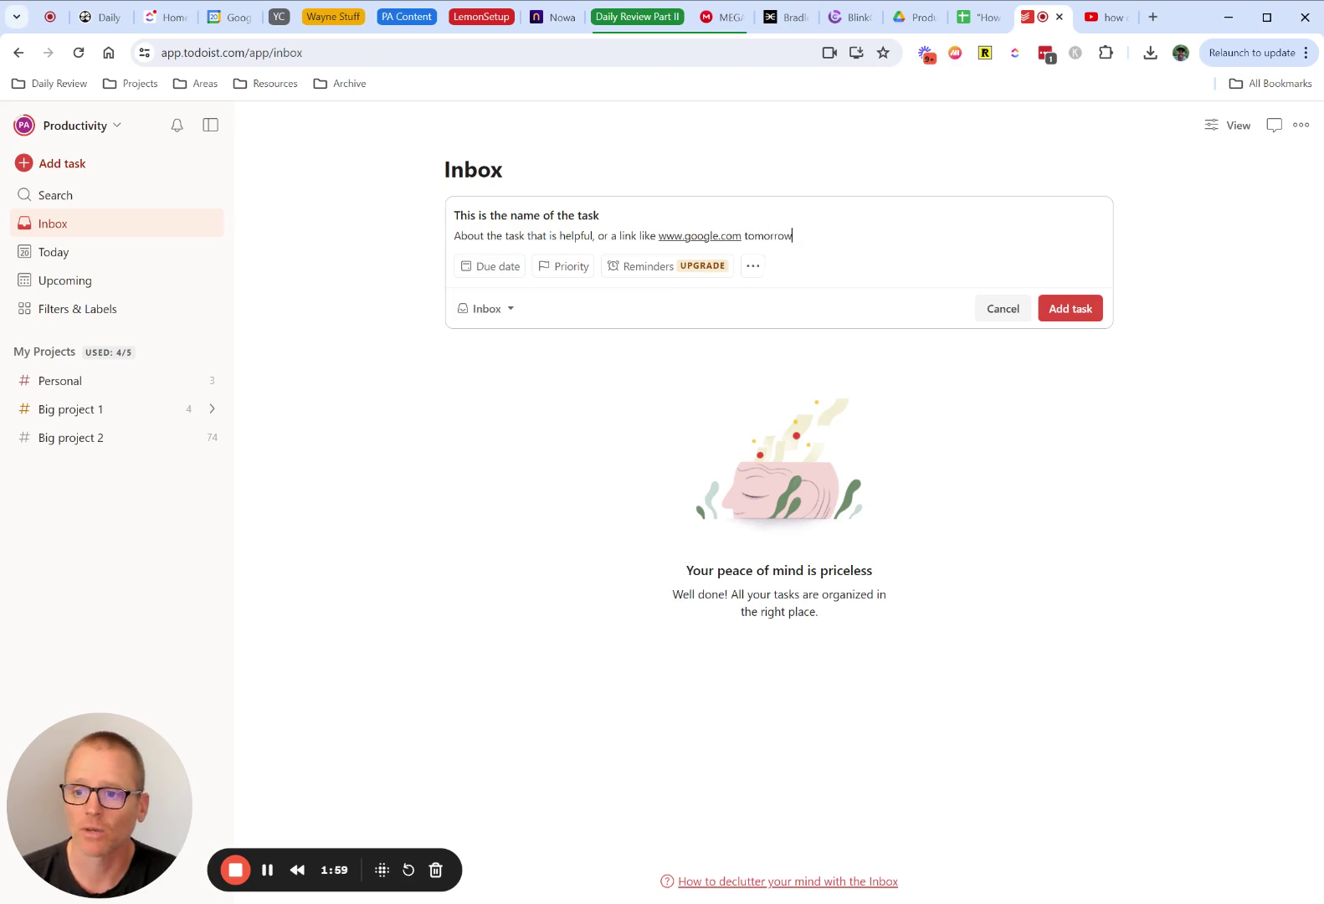
key(BackSpace)
key(BackSpace)
key(BackSpace)
key(BackSpace)
key(BackSpace)
key(BackSpace)
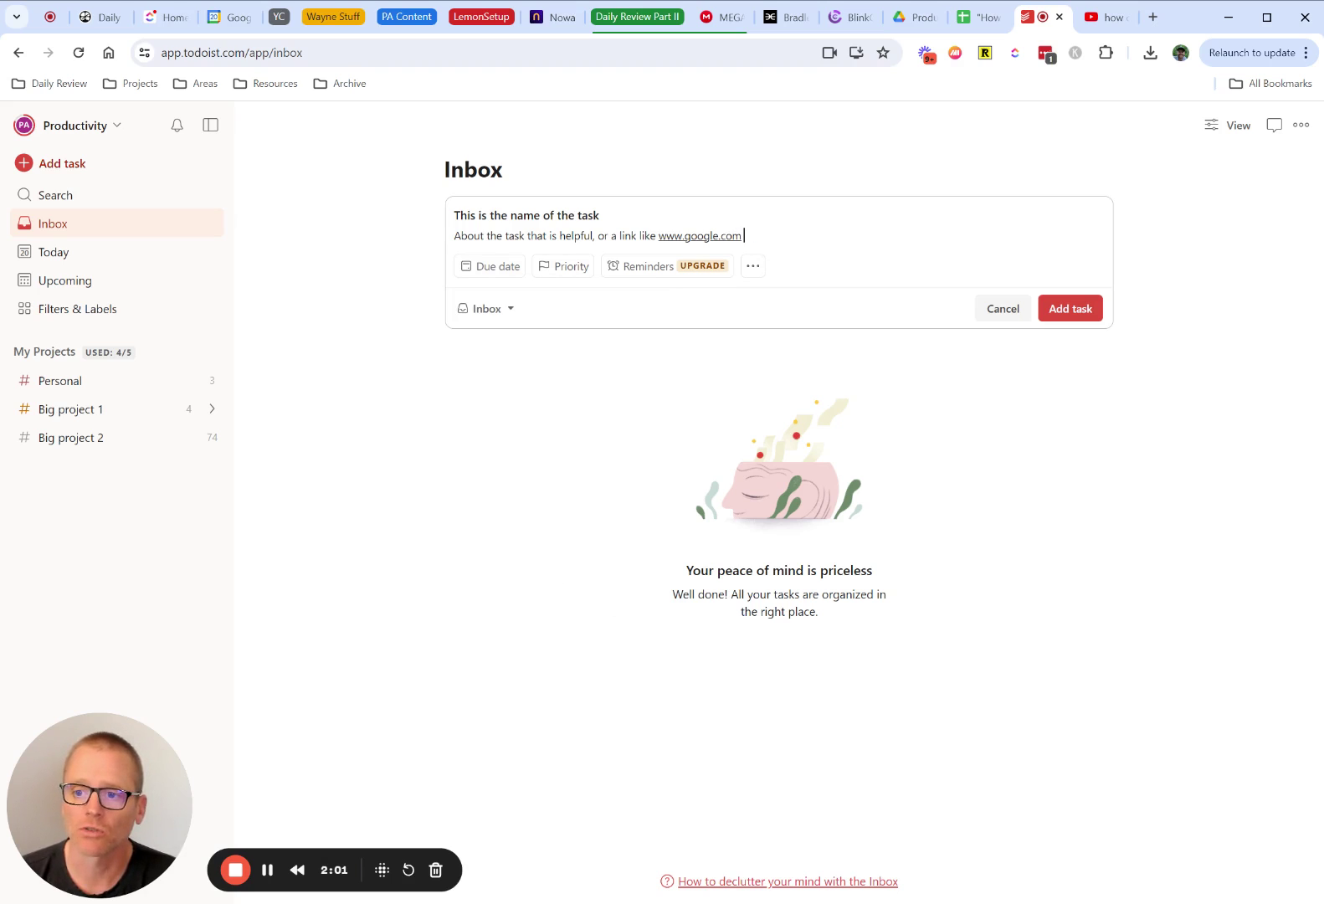
text(tom)
key(BackSpace)
key(BackSpace)
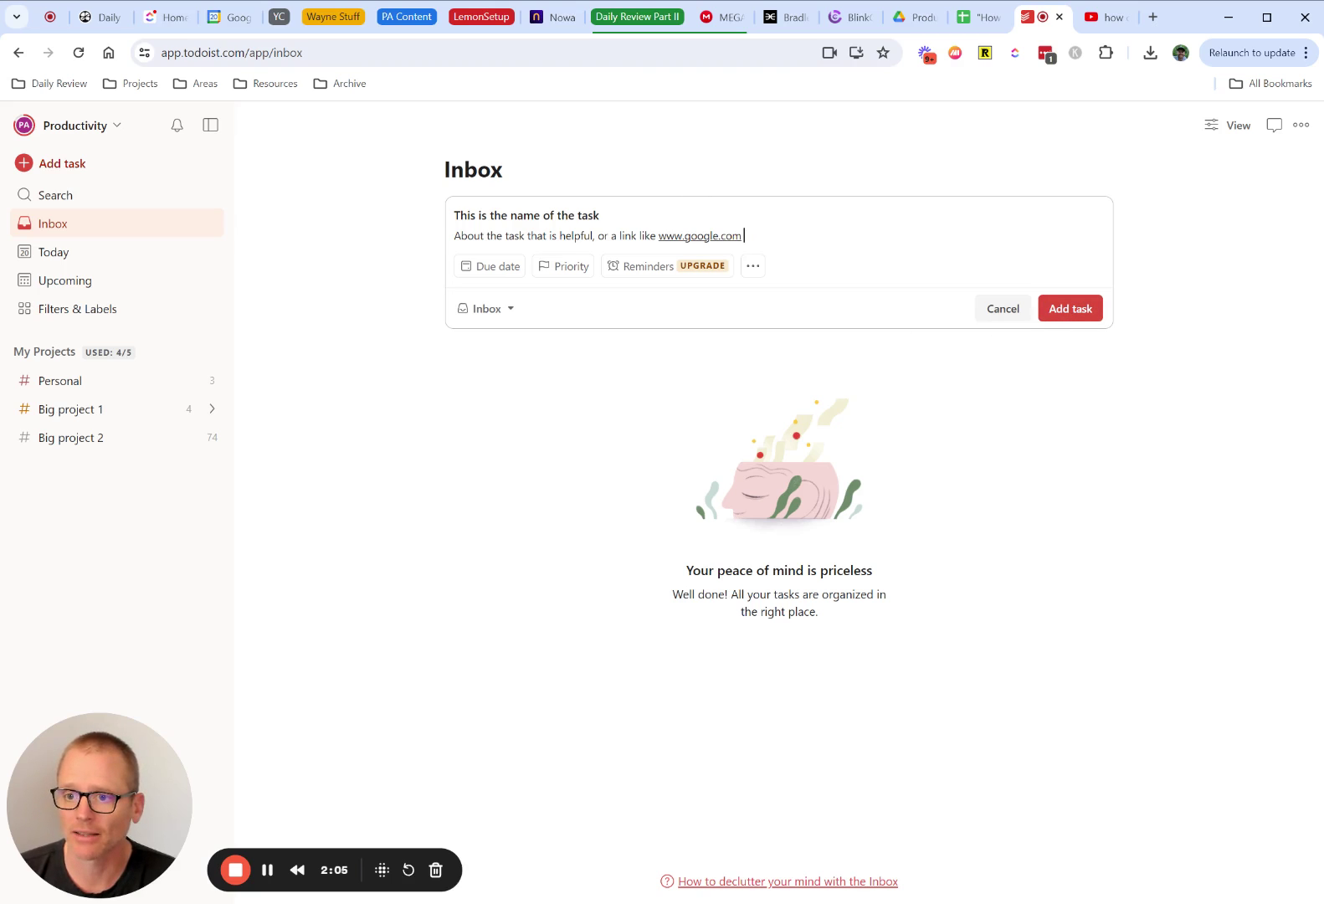
Step: Add 'today' to the end of the task name so the due date becomes Today
click(600, 215)
text(tmo)
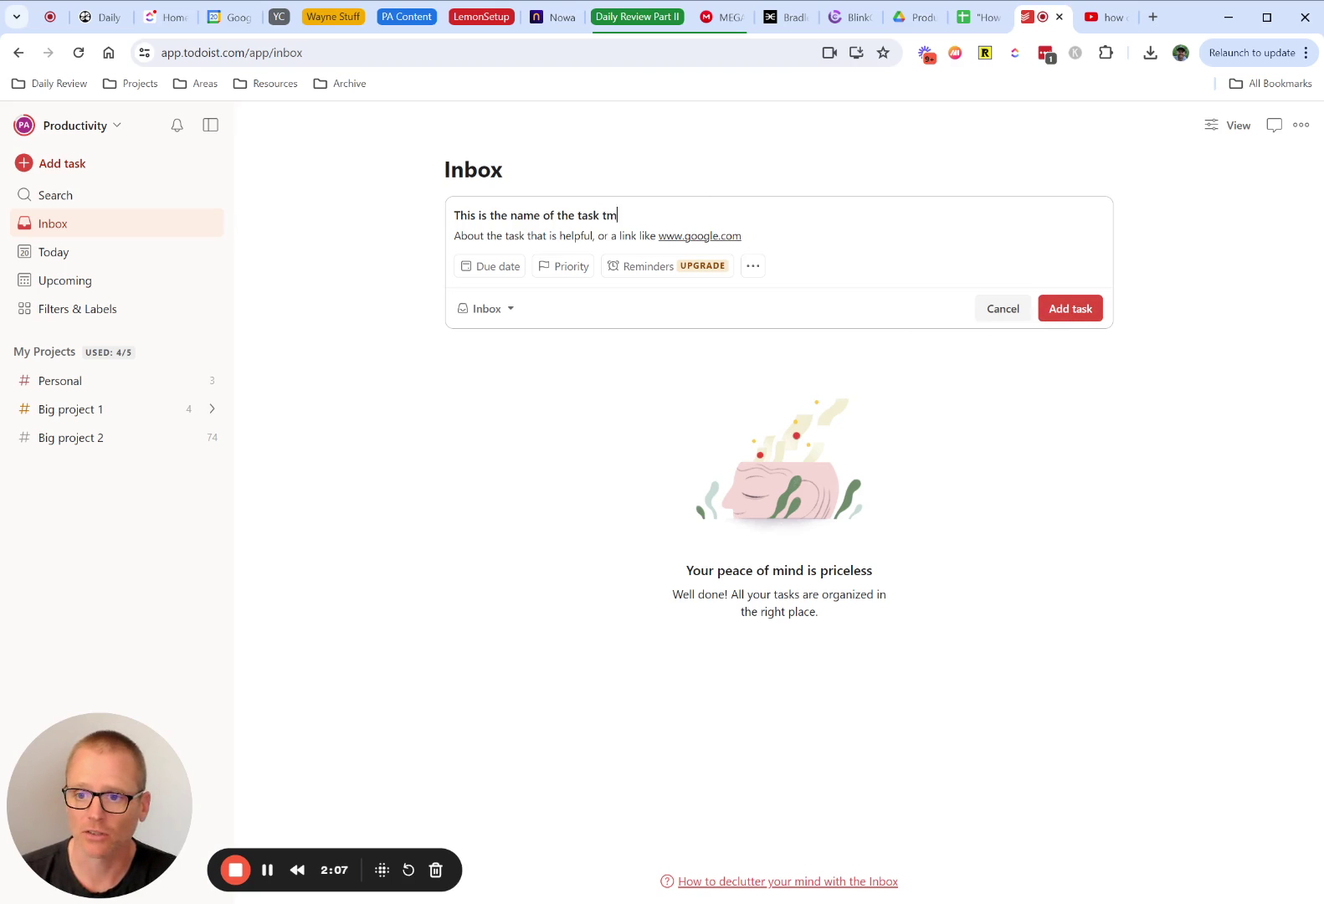
key(BackSpace)
key(BackSpace)
text(omorrow)
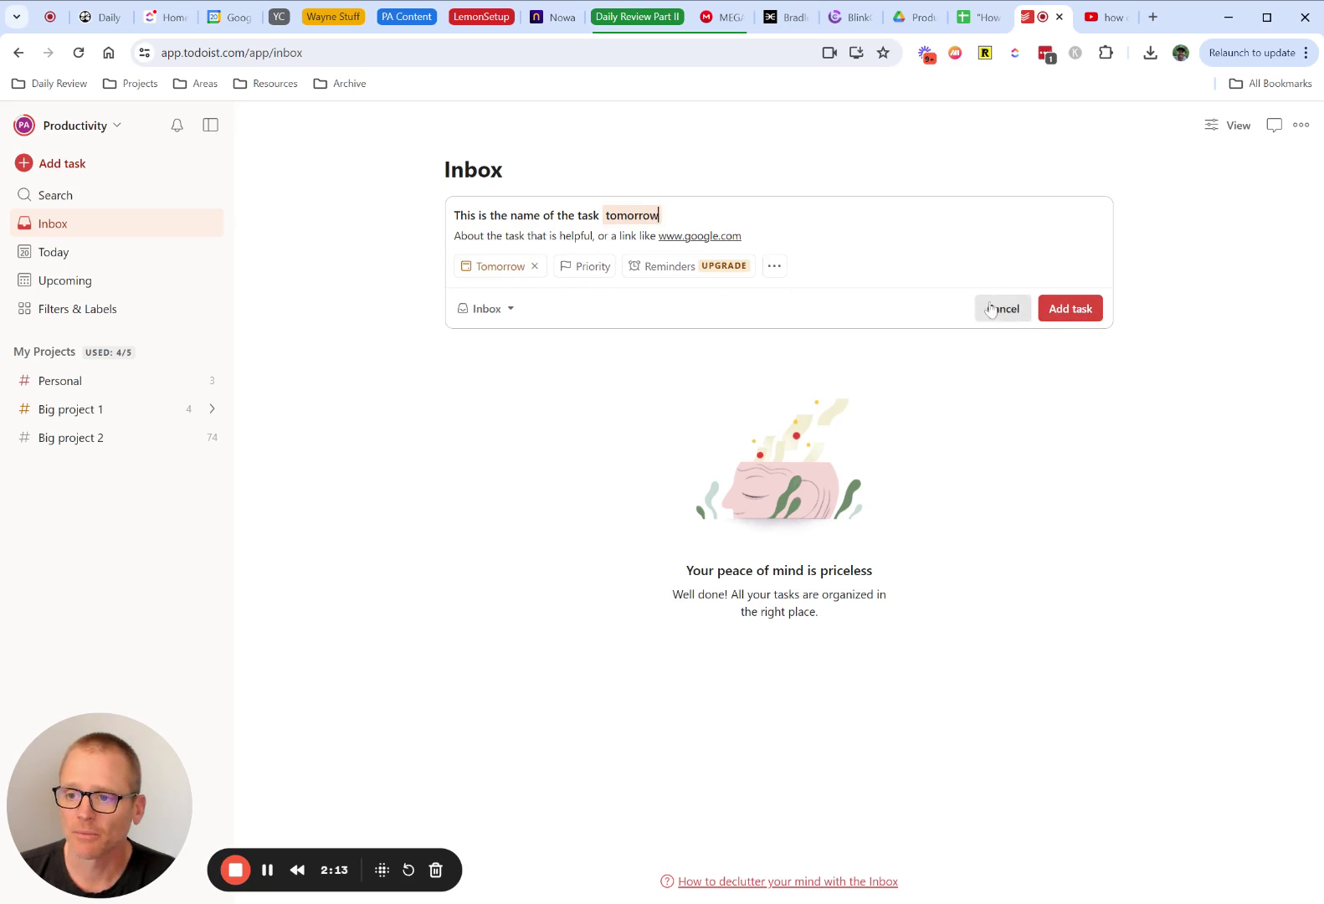
key(BackSpace)
key(BackSpace)
key(BackSpace)
key(BackSpace)
key(BackSpace)
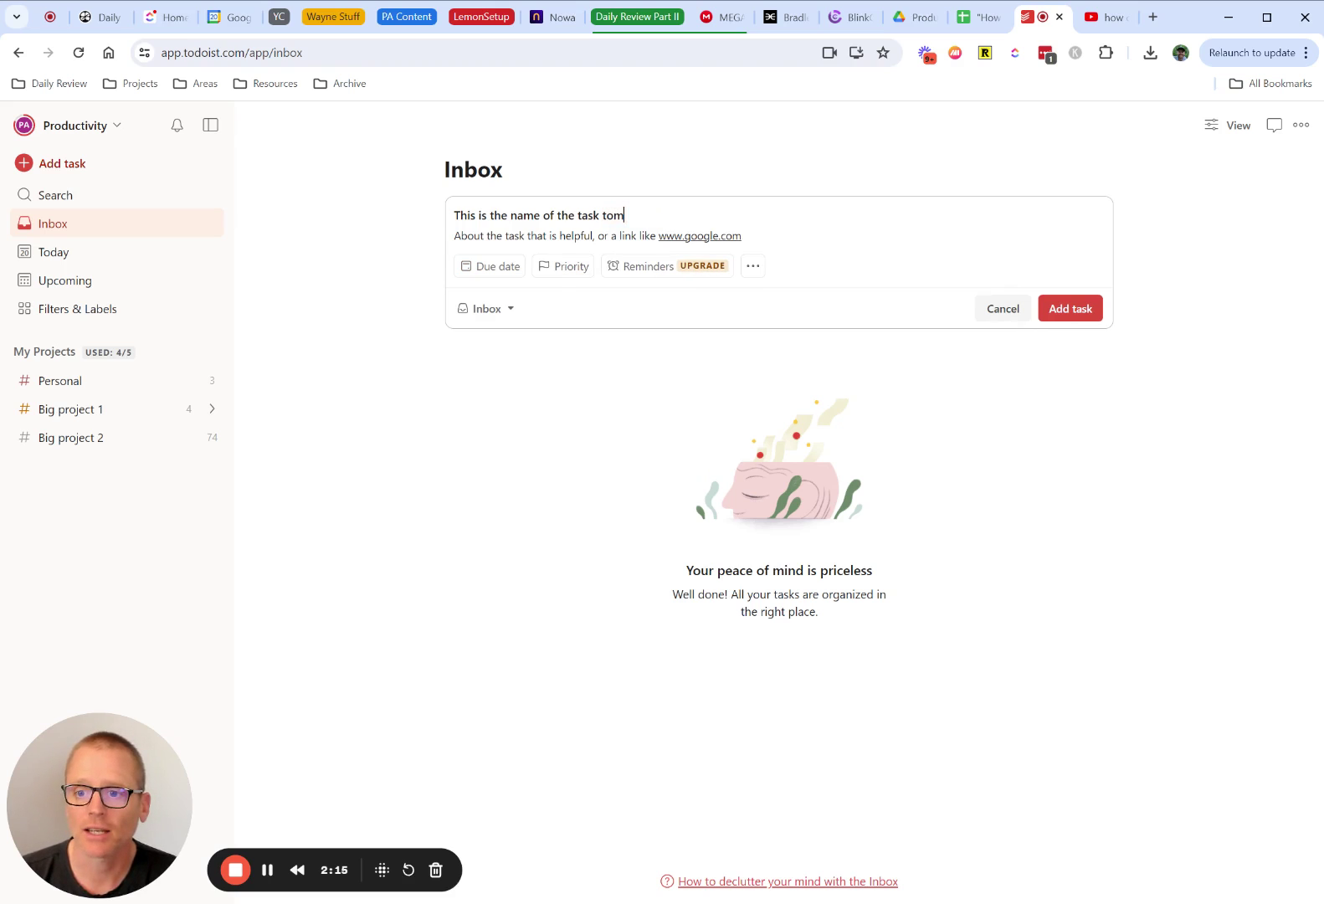
key(BackSpace)
text(day)
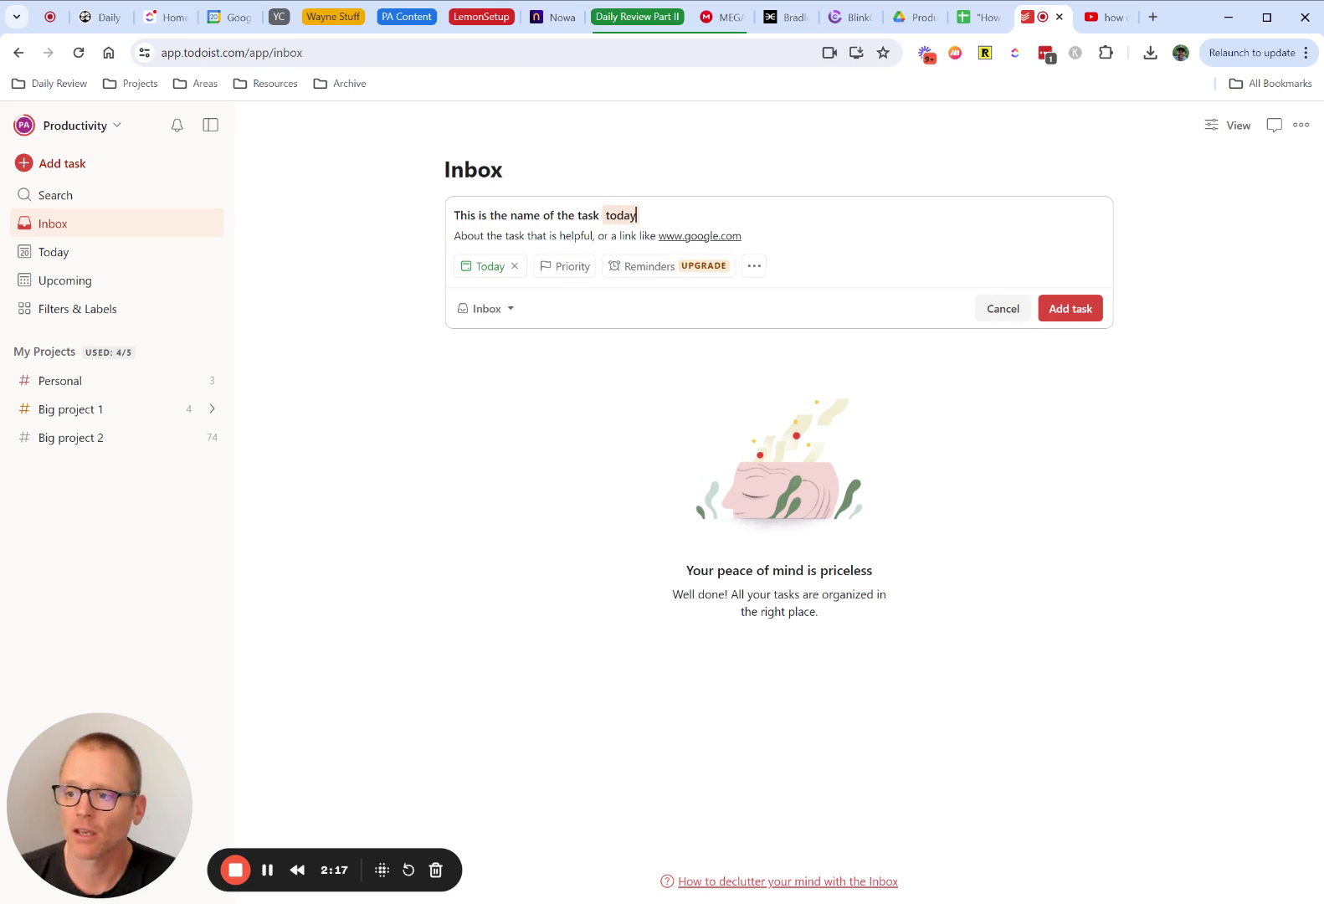
click(1086, 309)
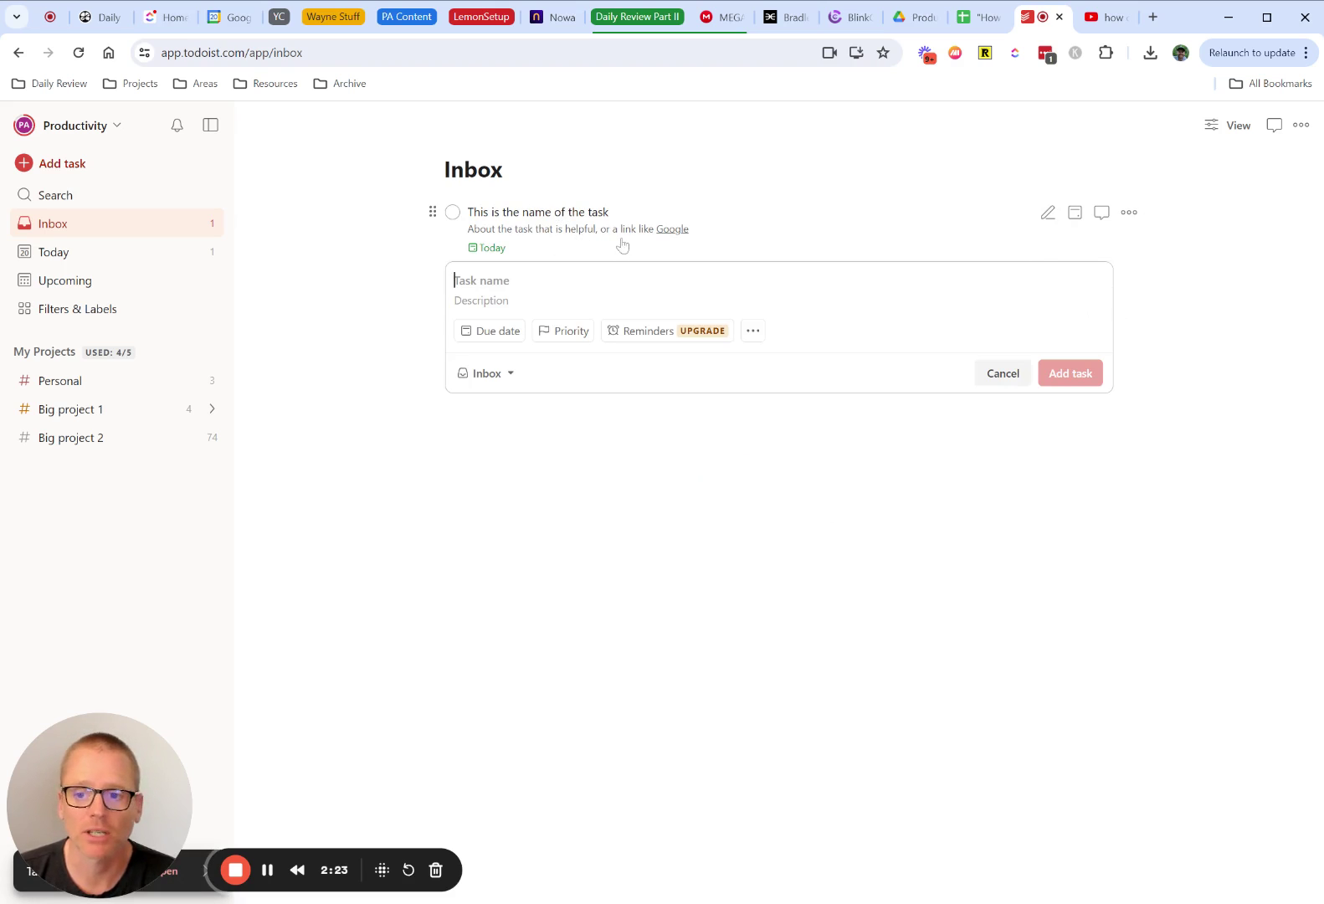
click(1048, 212)
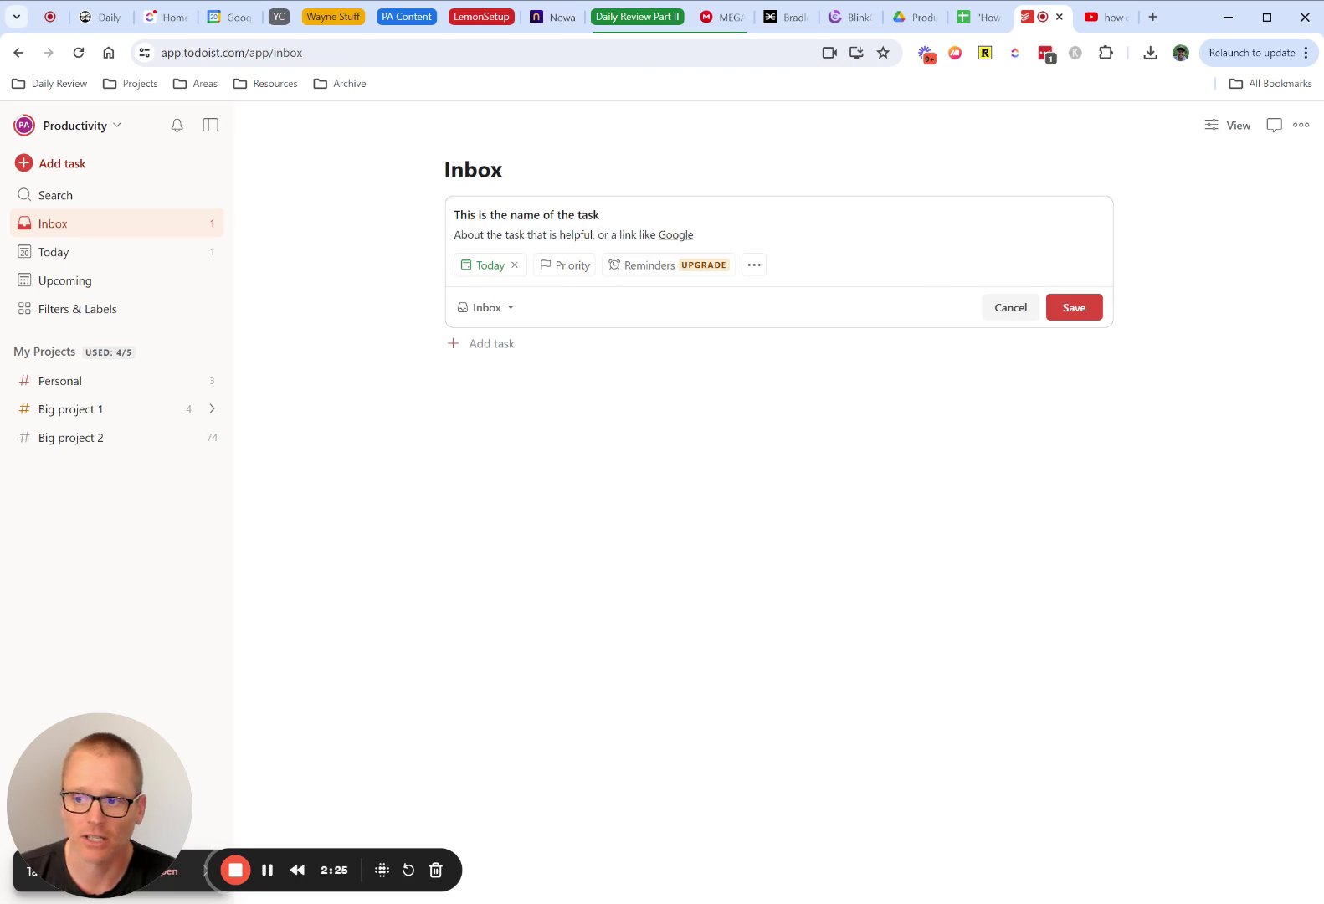
click(1011, 307)
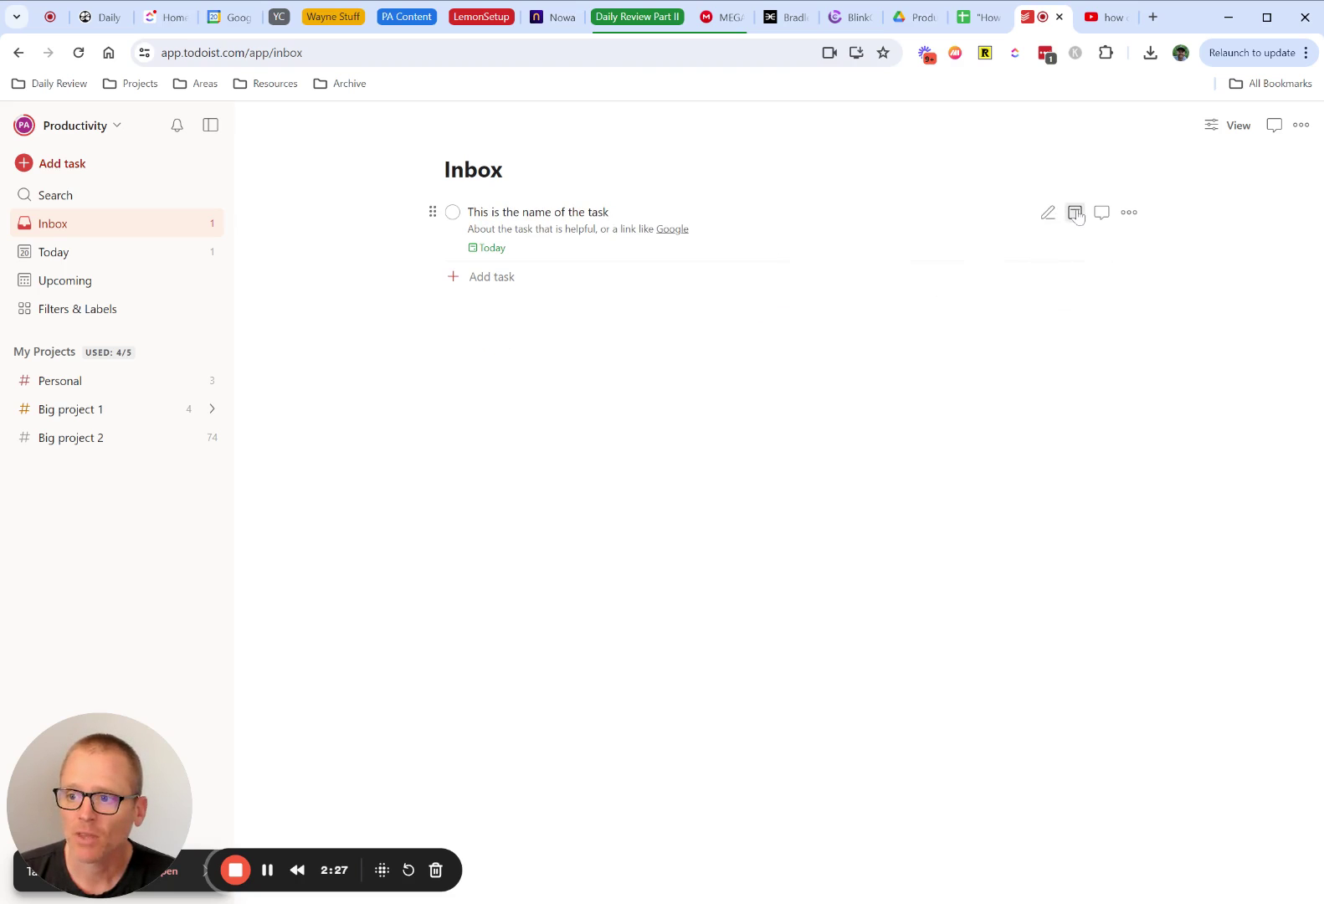
click(1129, 214)
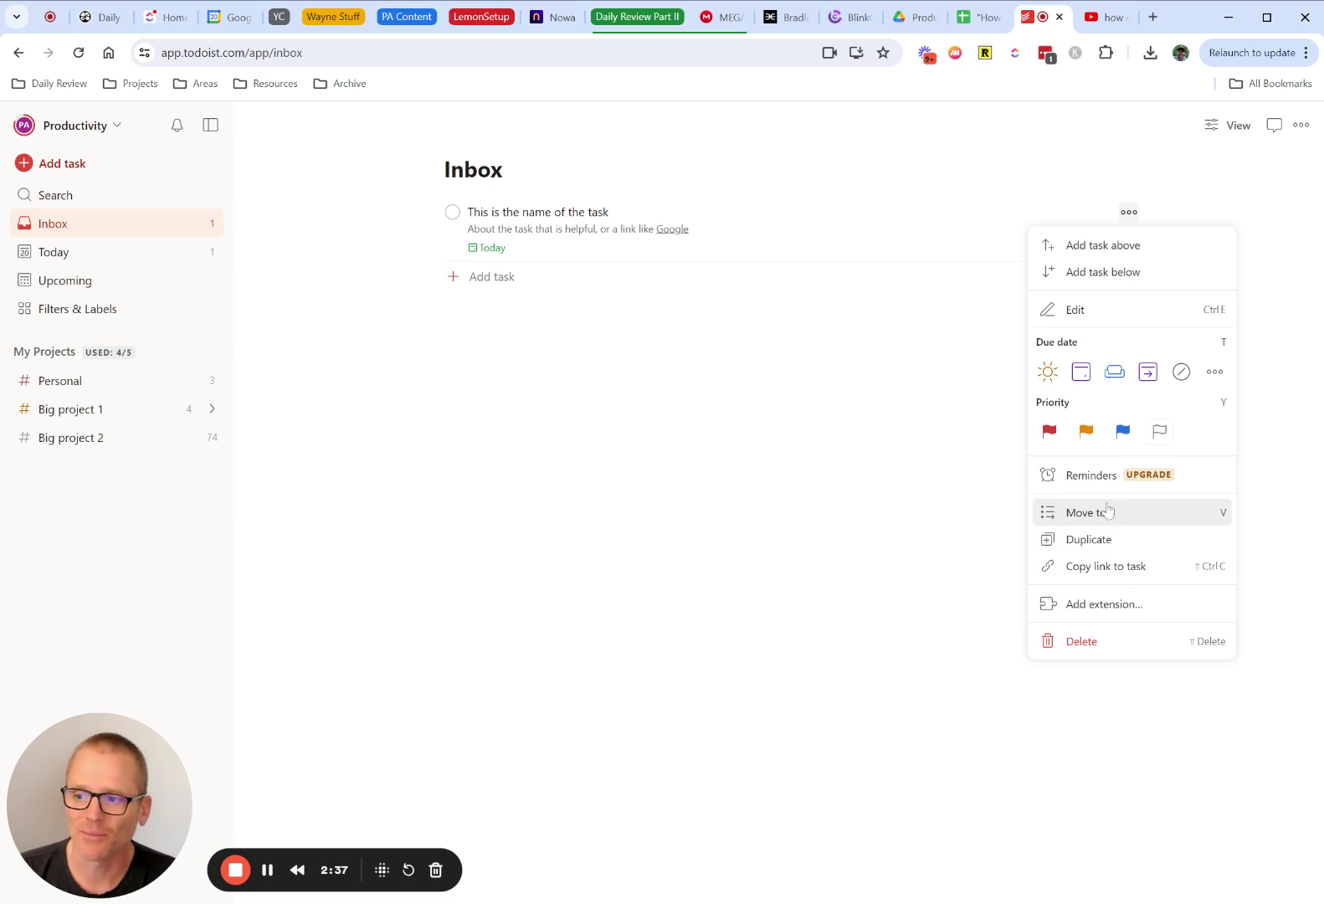
click(793, 318)
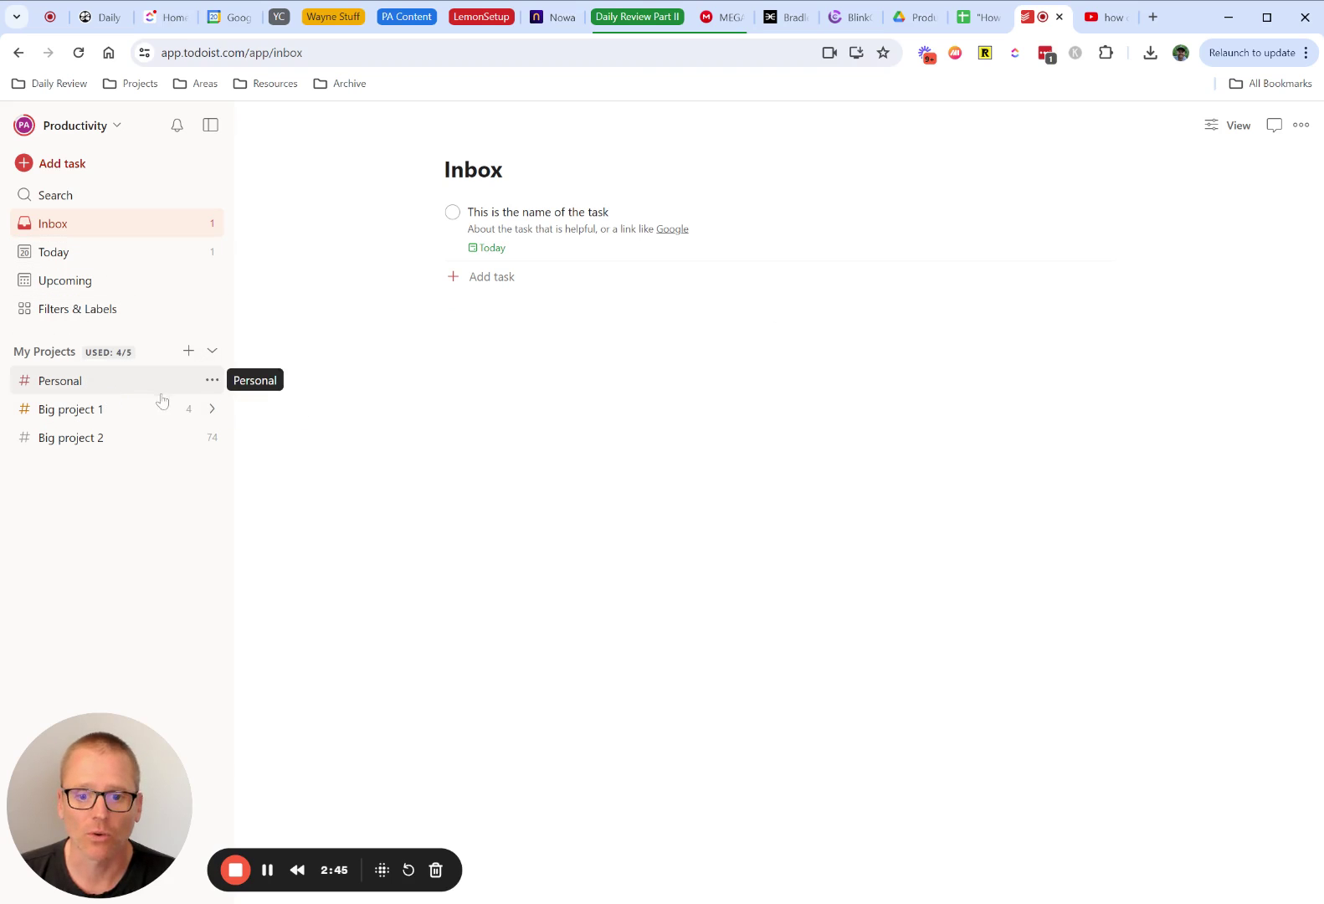
Step: Start a new project named 'Books to read' with the colour Sky Blue
click(128, 385)
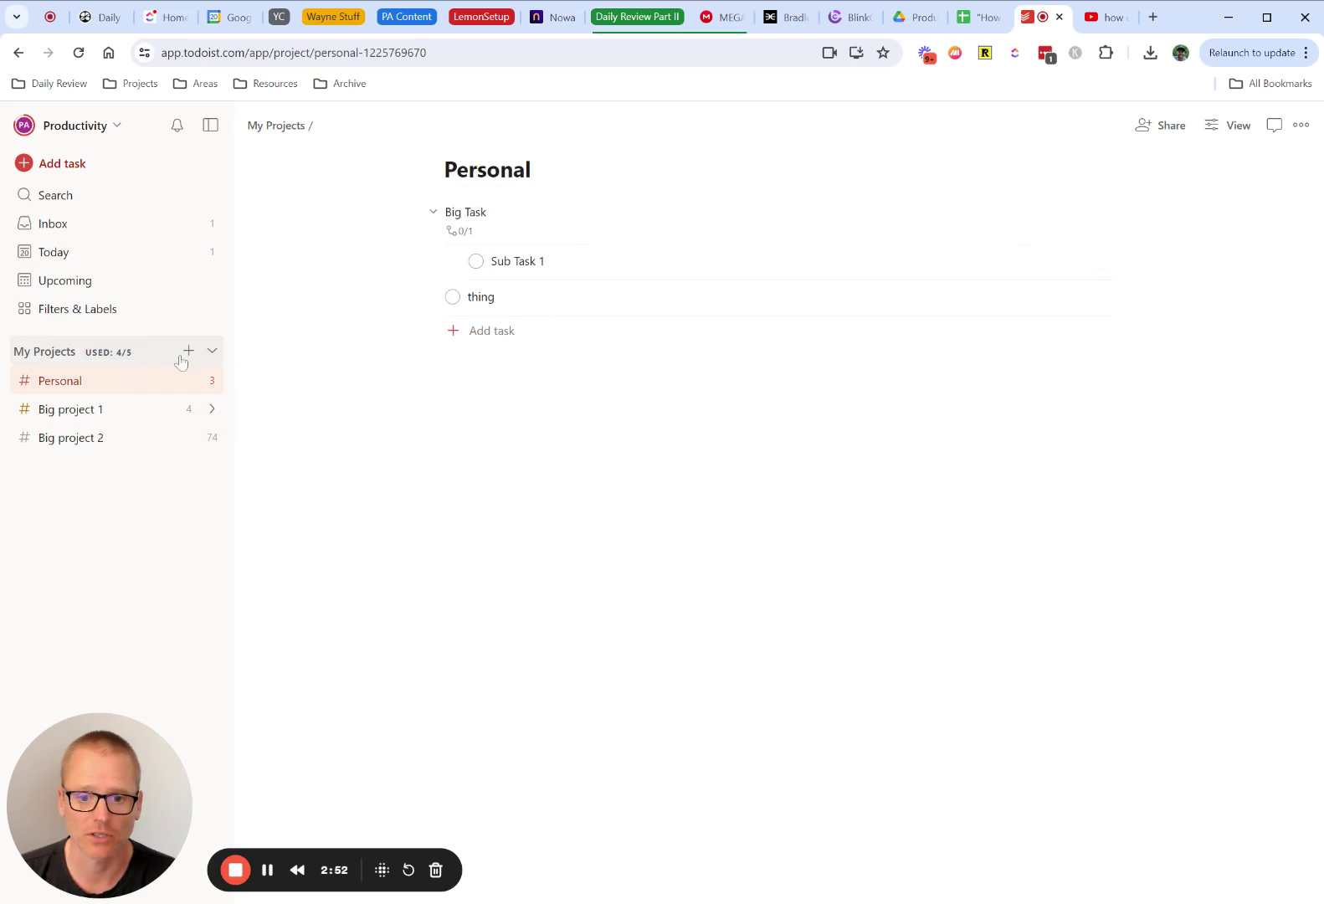
click(189, 352)
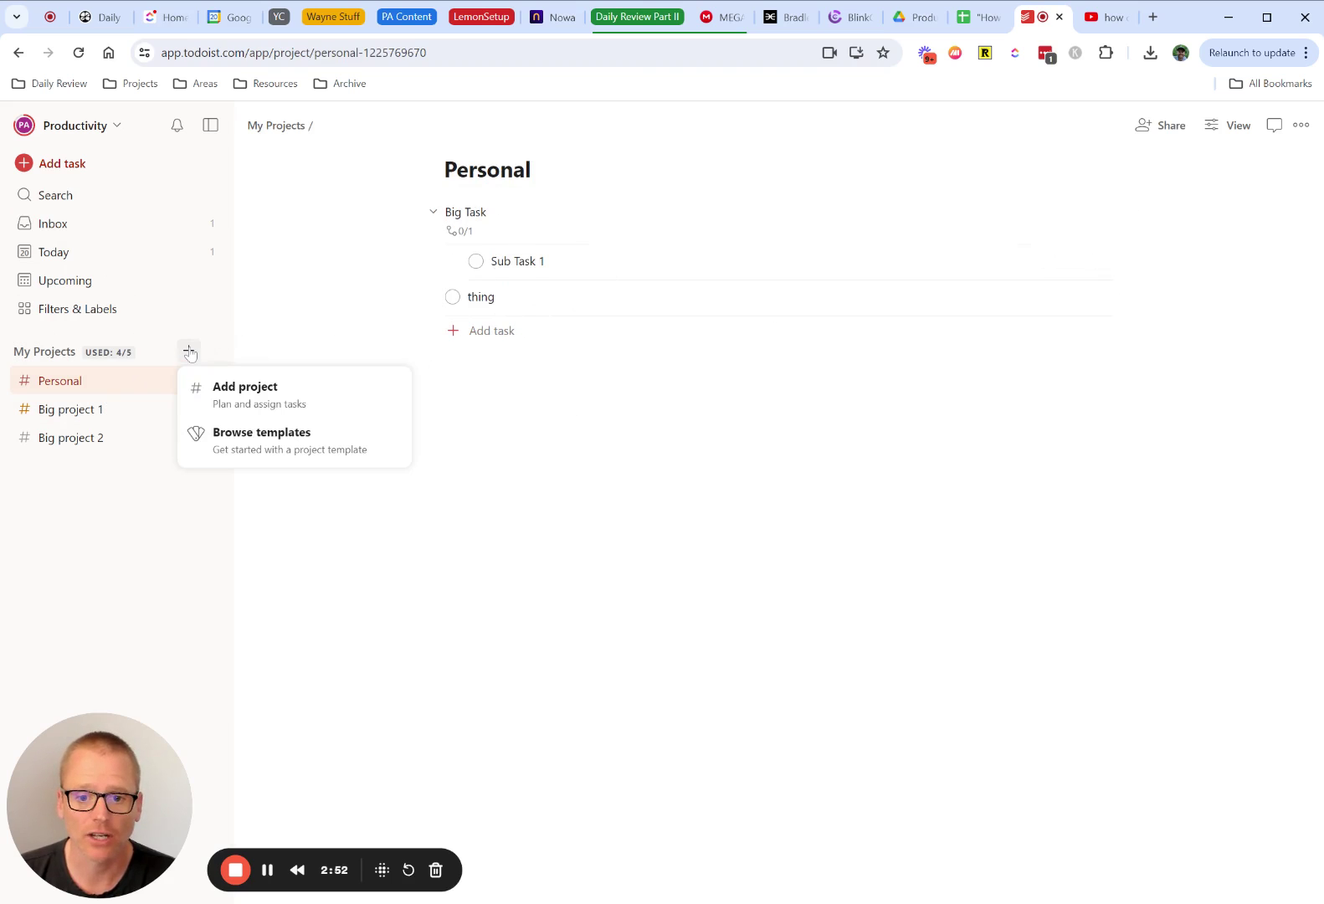
click(265, 401)
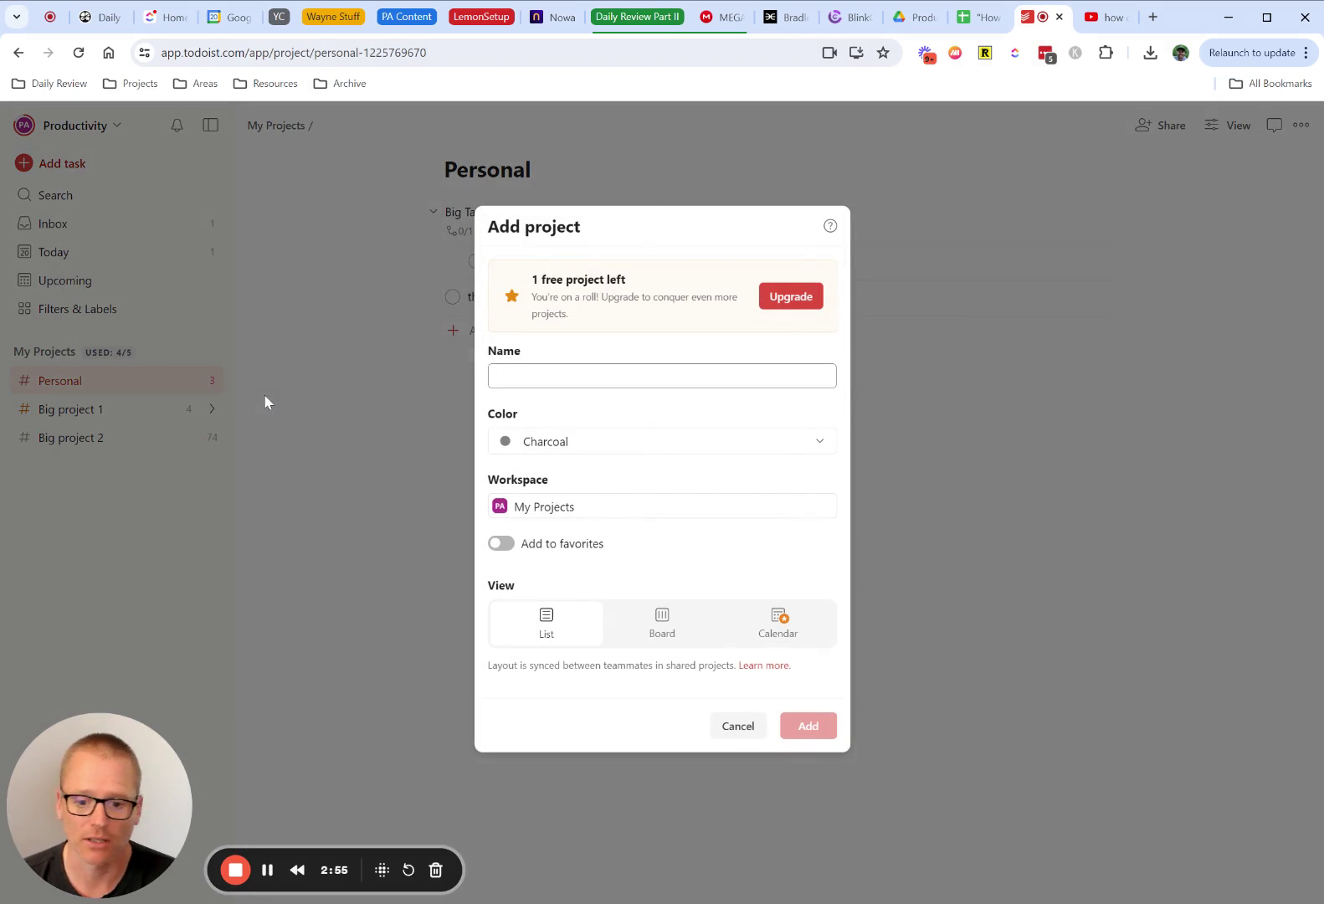
text(Books t)
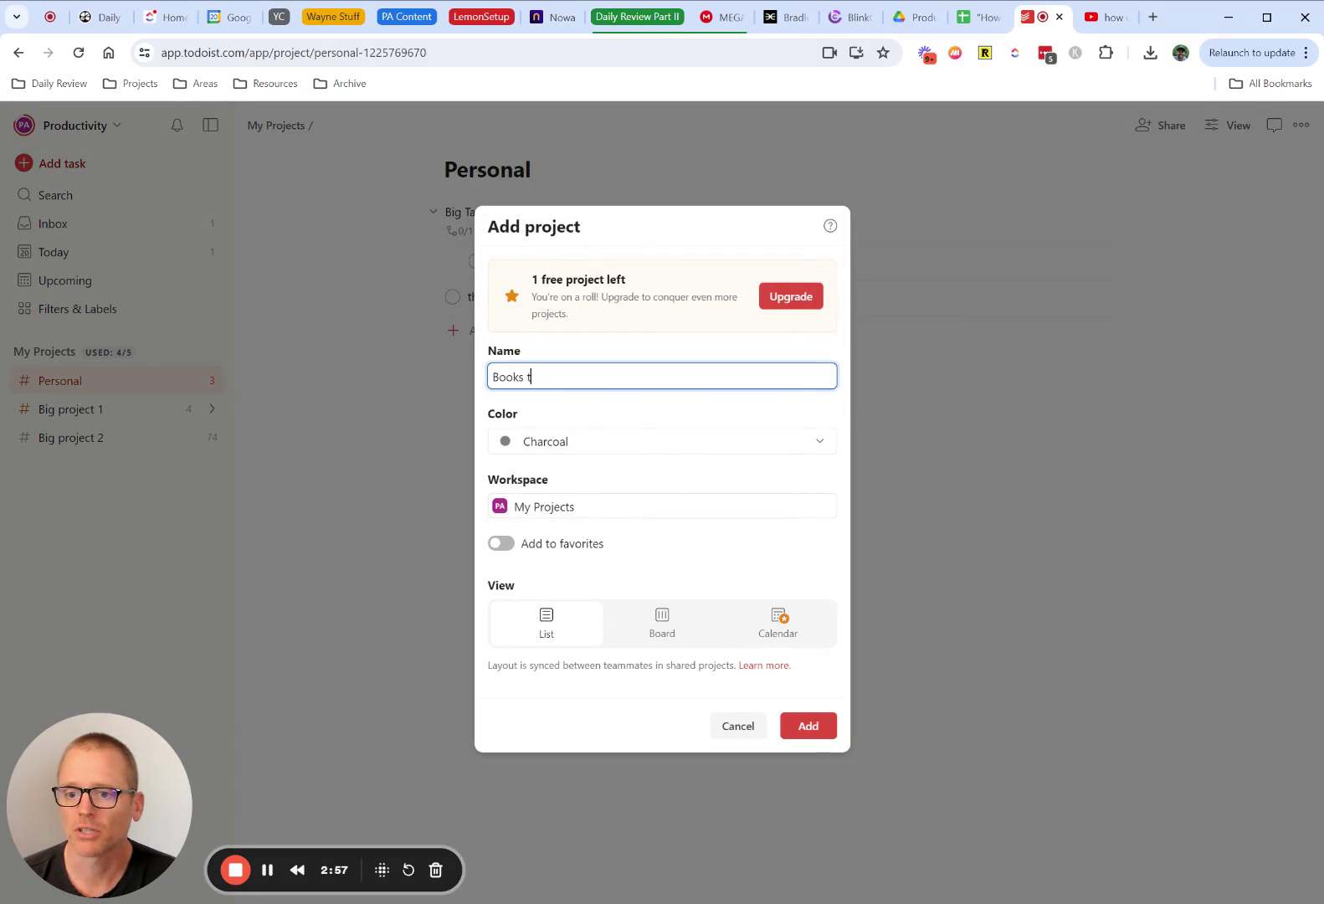
text(o read)
click(606, 448)
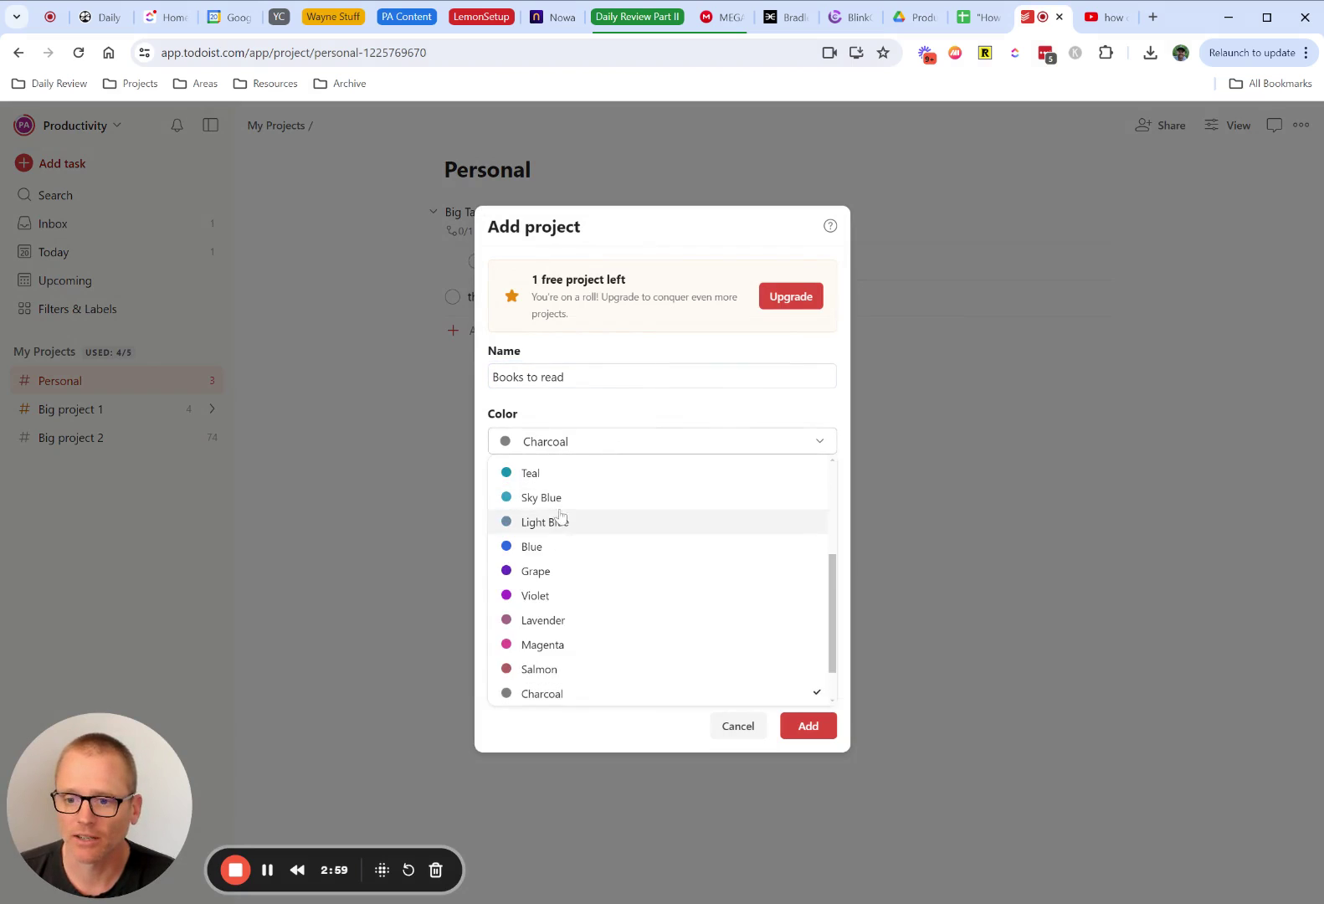
click(559, 499)
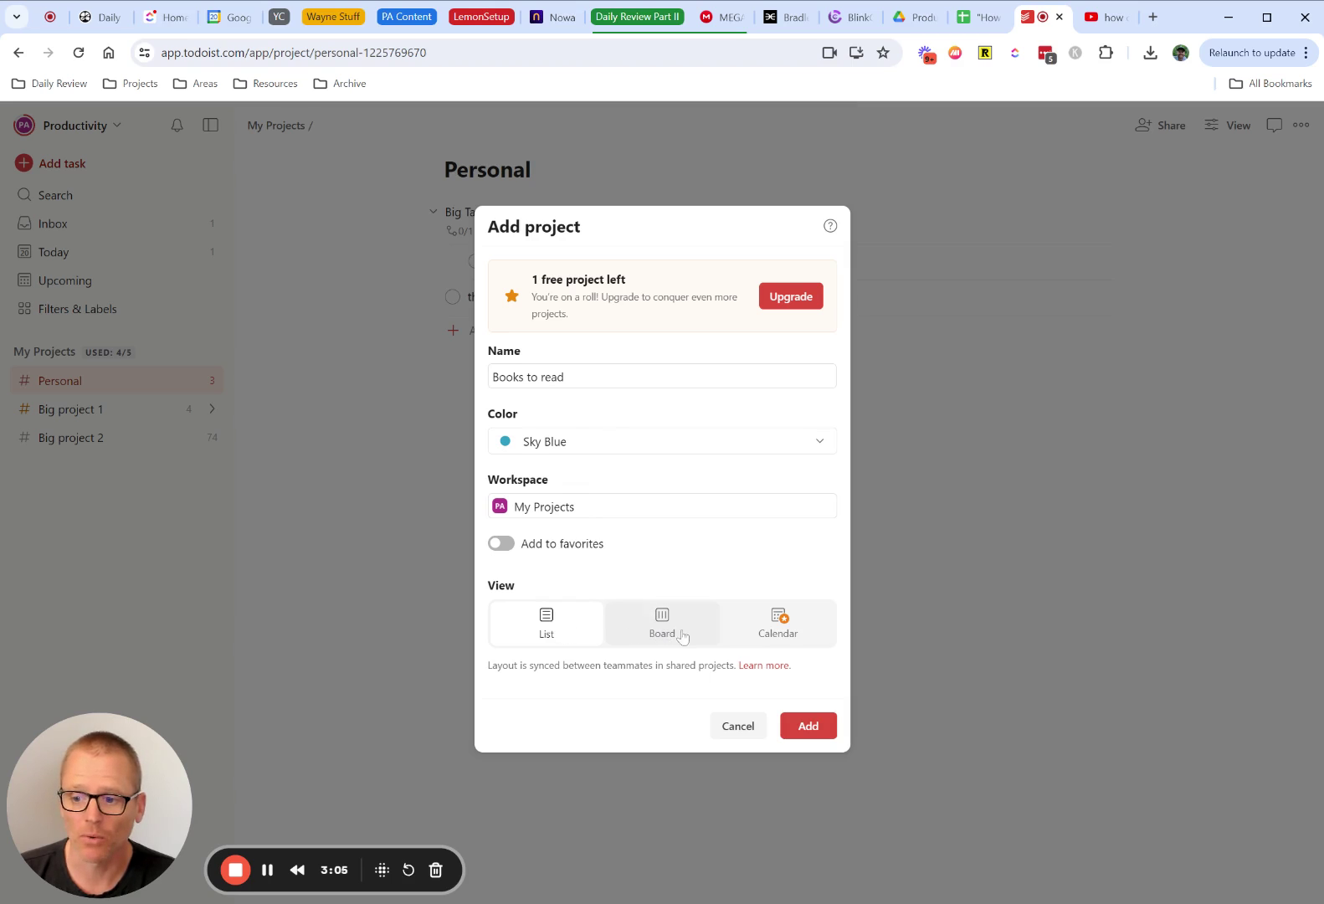
Step: Add the Books to read project and give it the tasks 'The Libarary' and 'Traction'
click(805, 727)
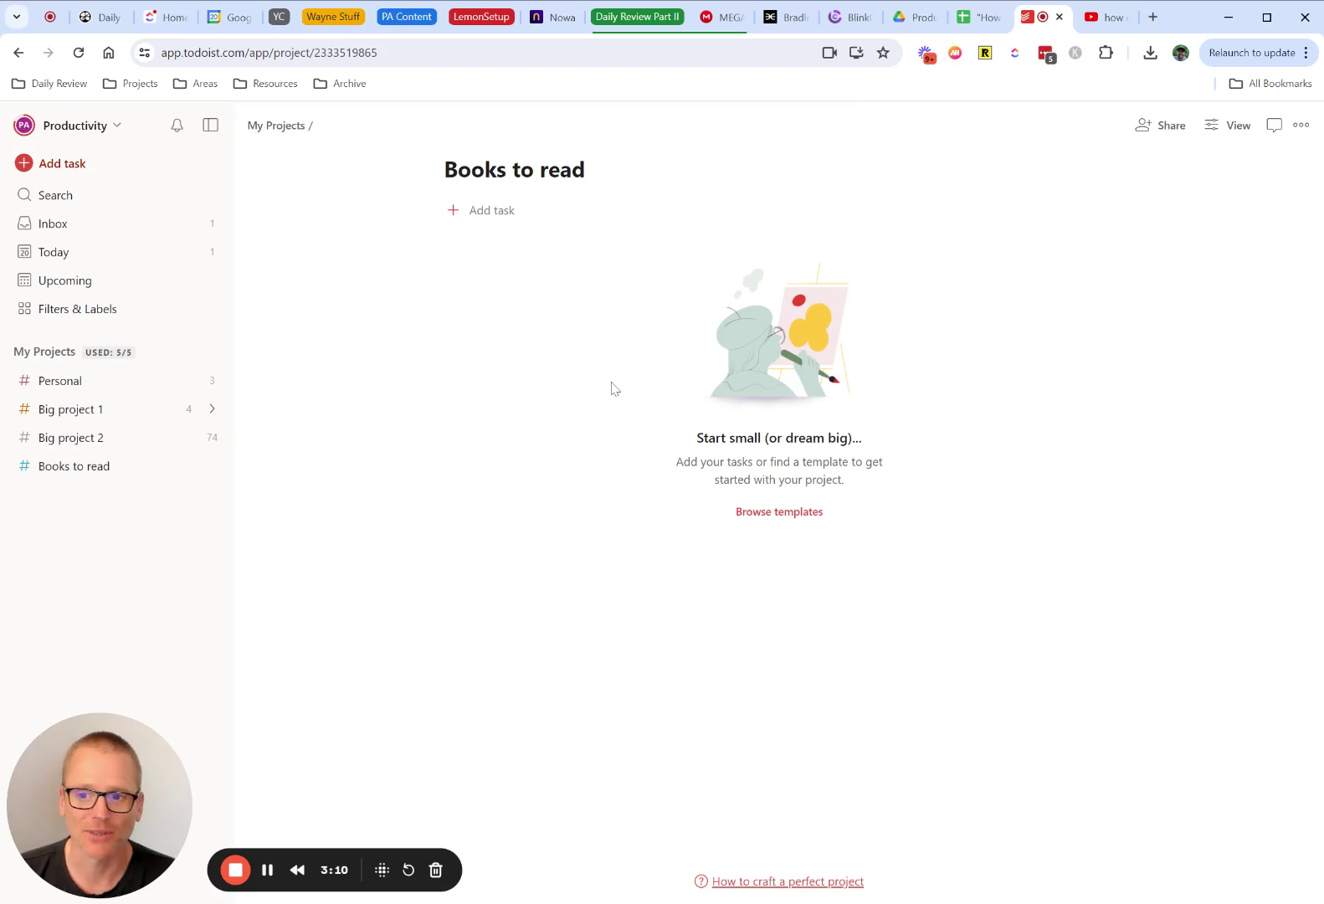
click(500, 214)
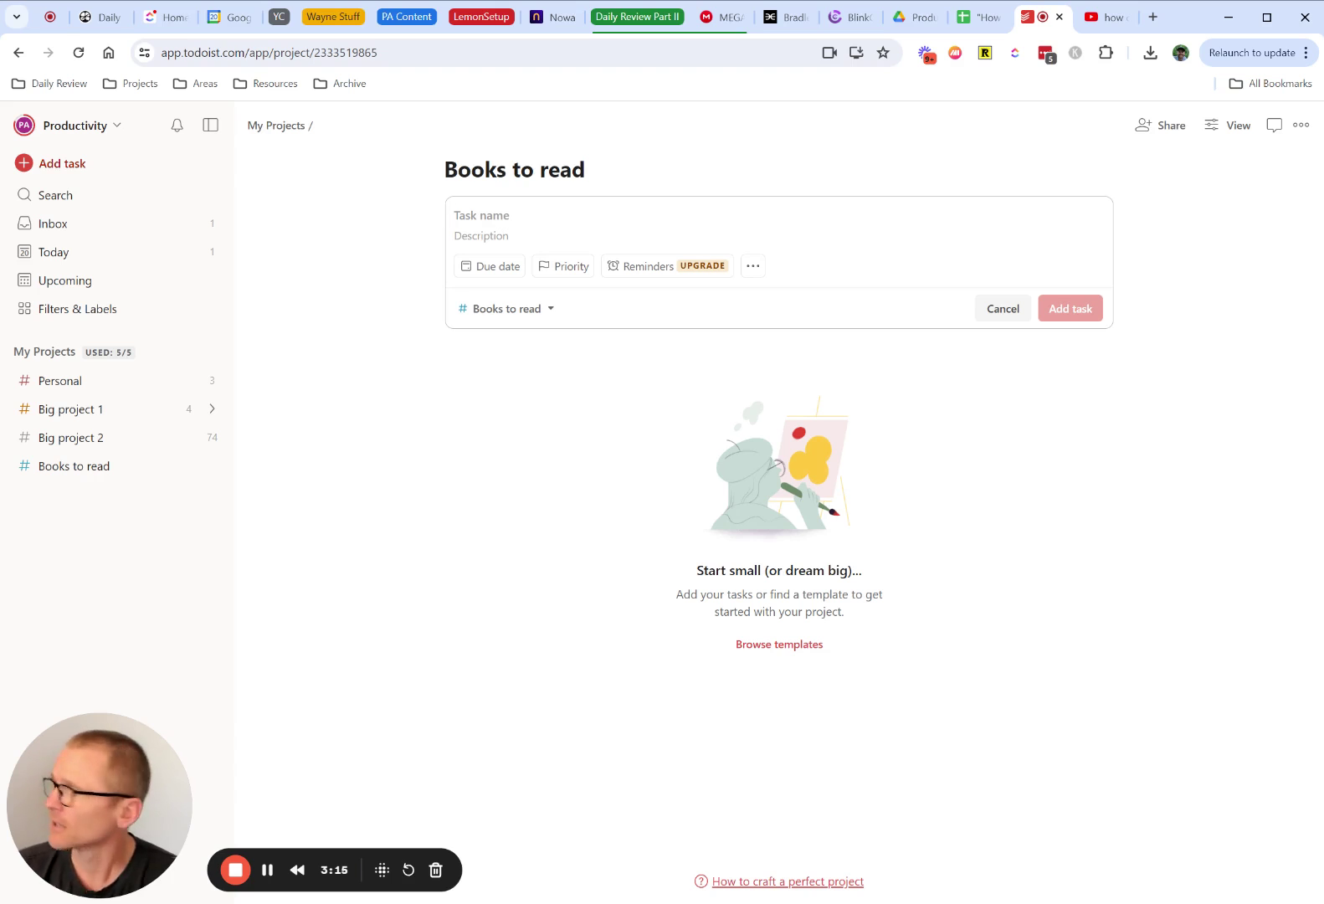
text(The Libarary)
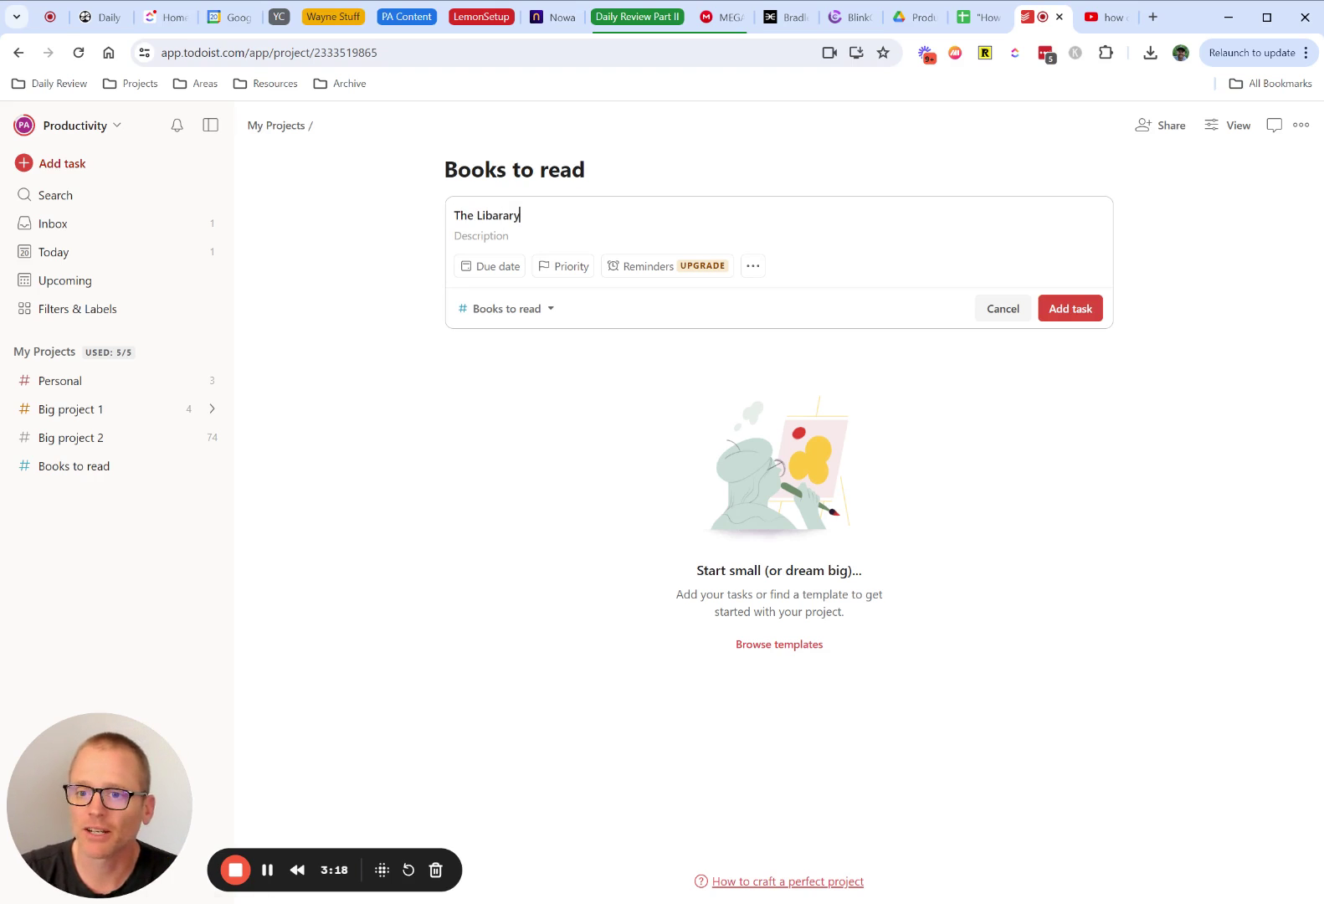
key(Return)
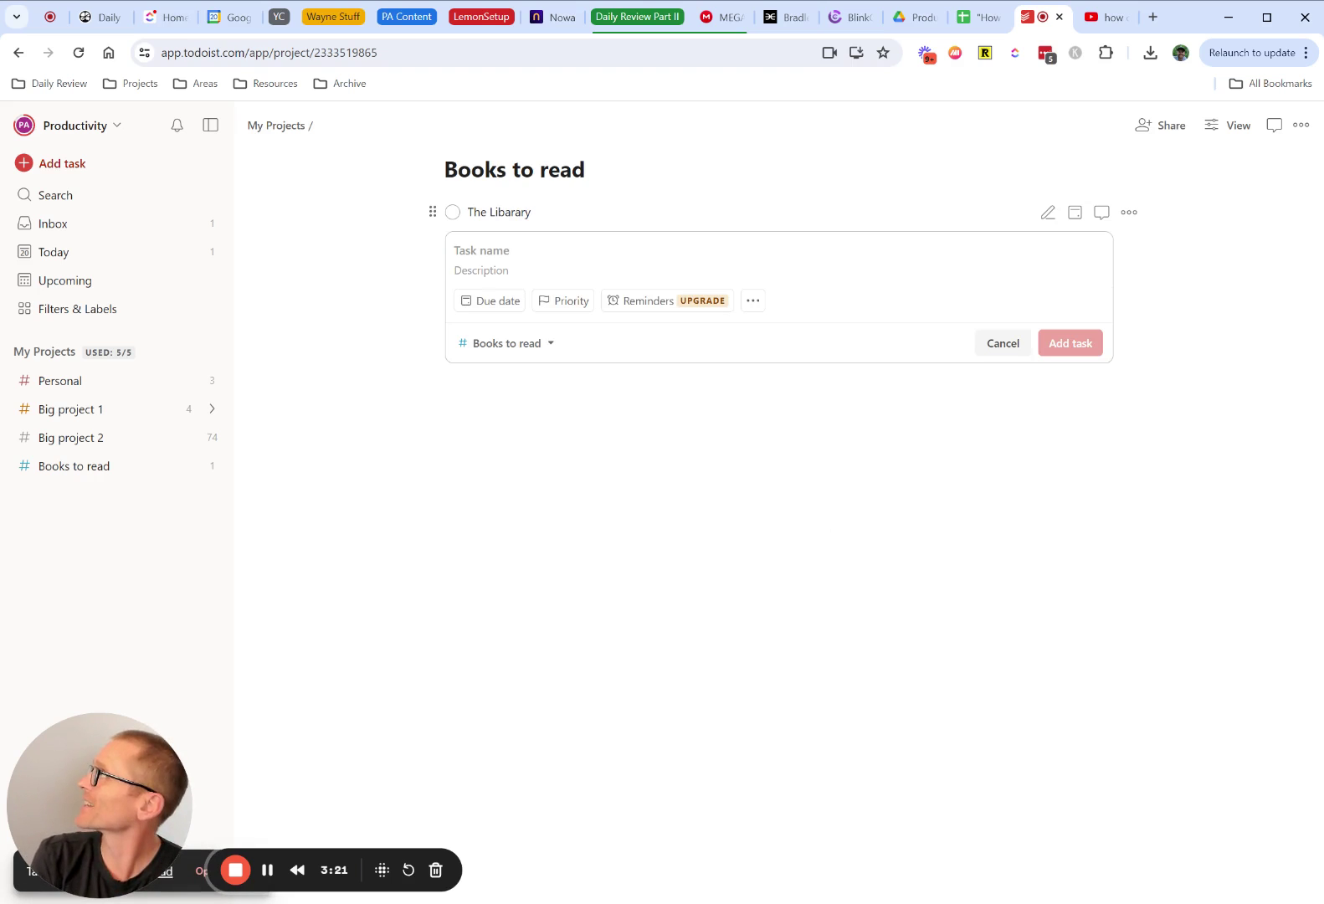
text(Tracvt)
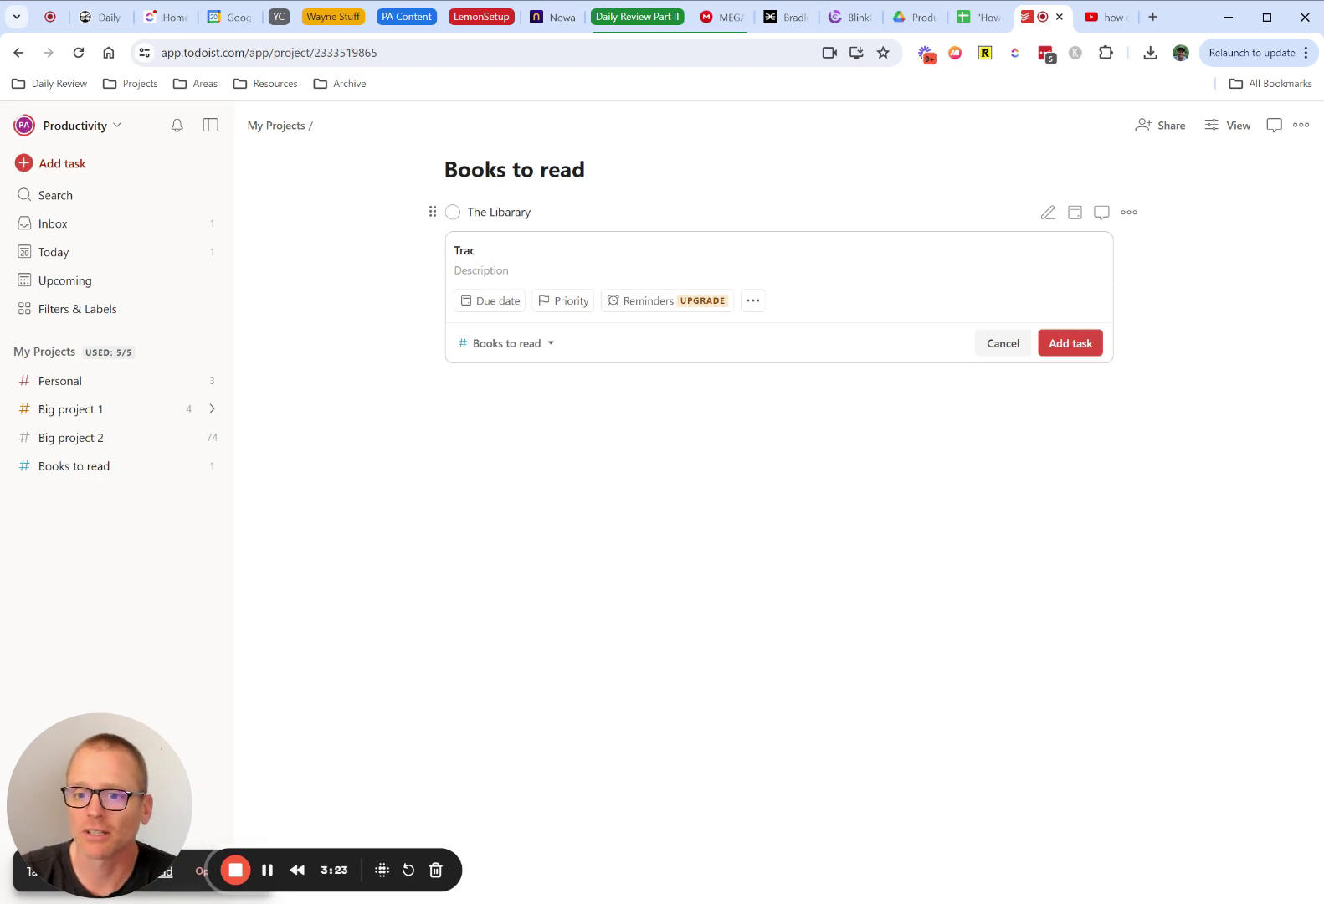
text(tion)
key(Return)
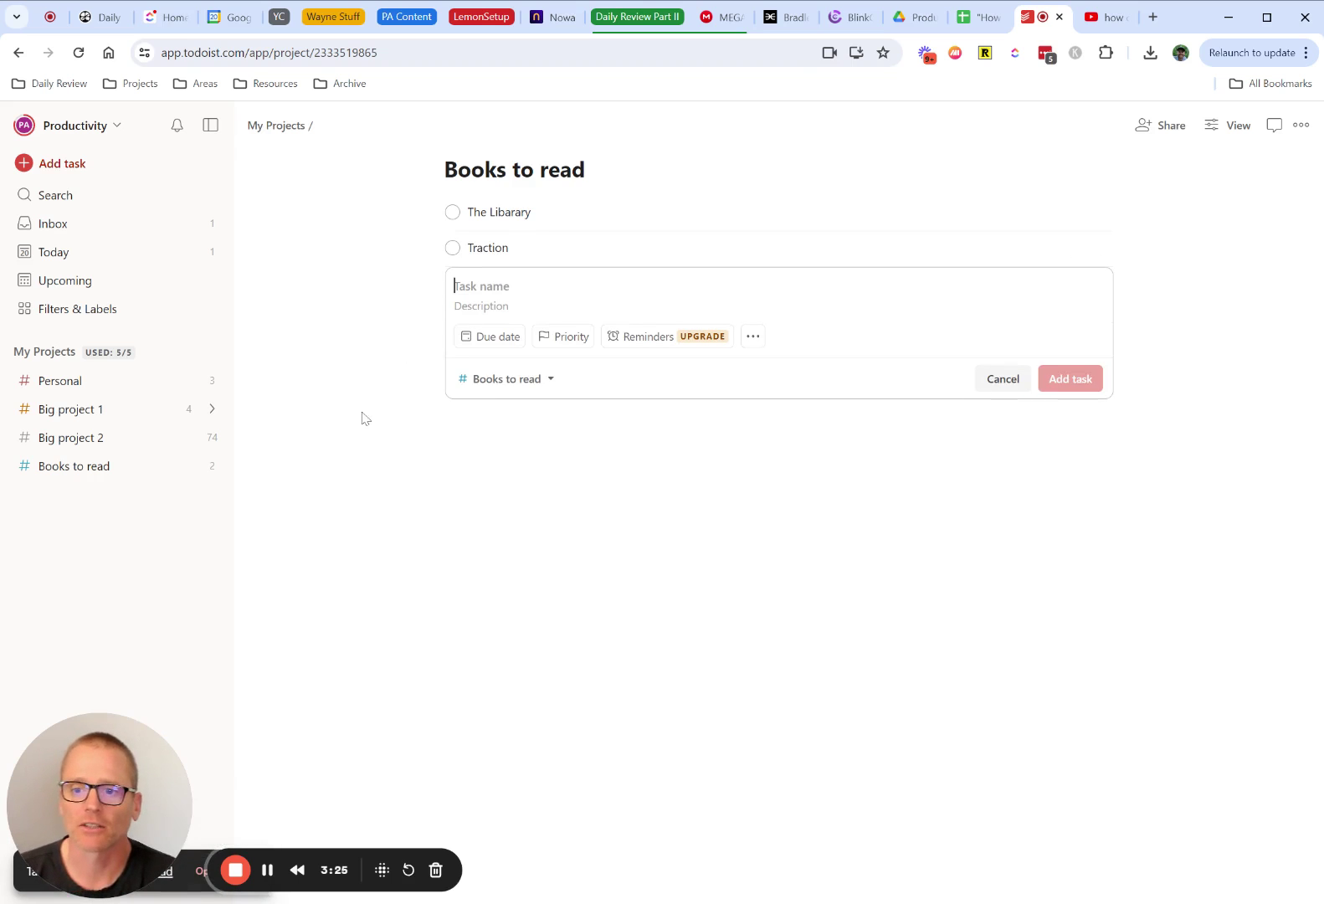
click(217, 467)
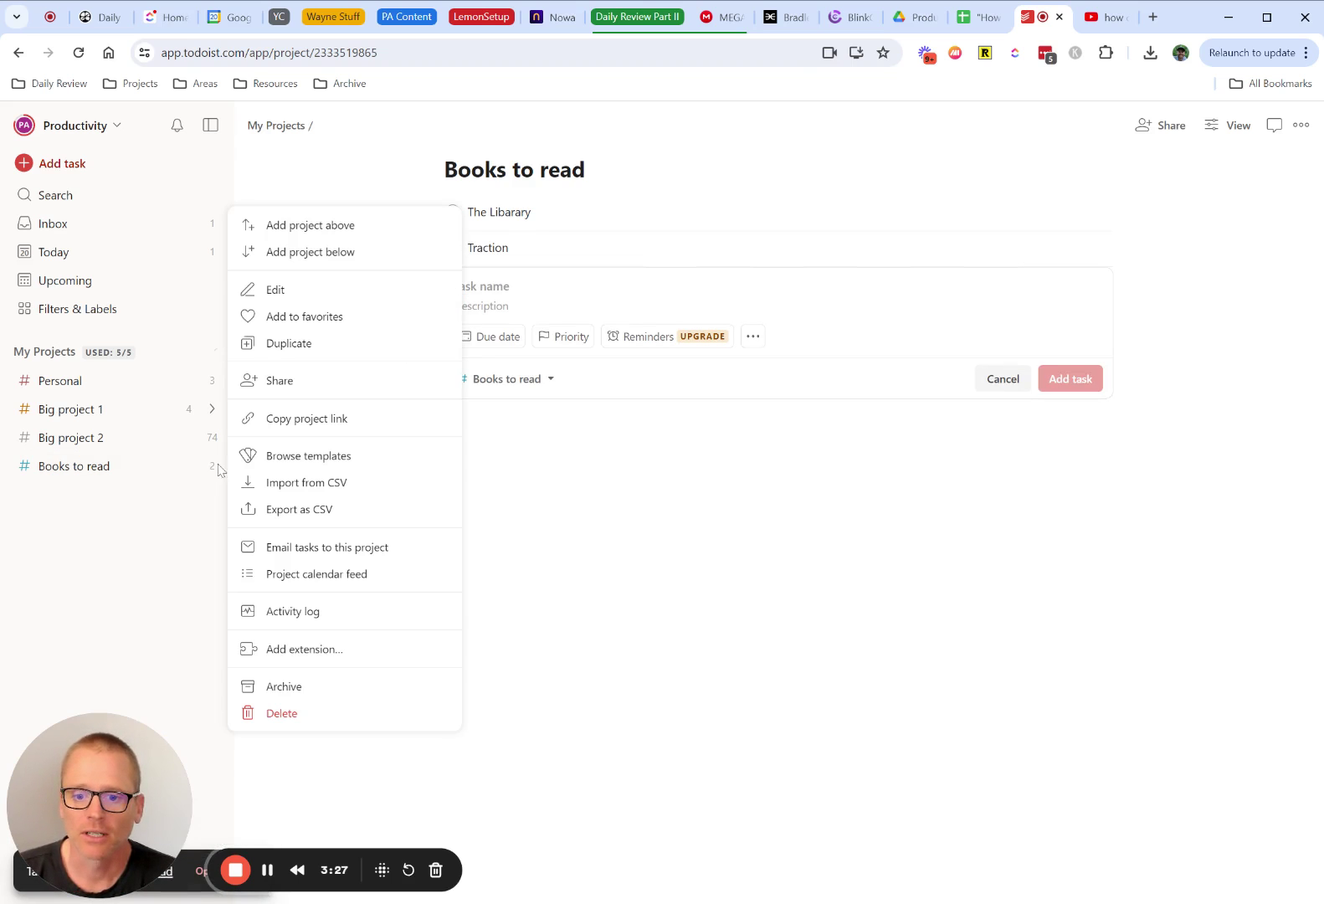
click(208, 529)
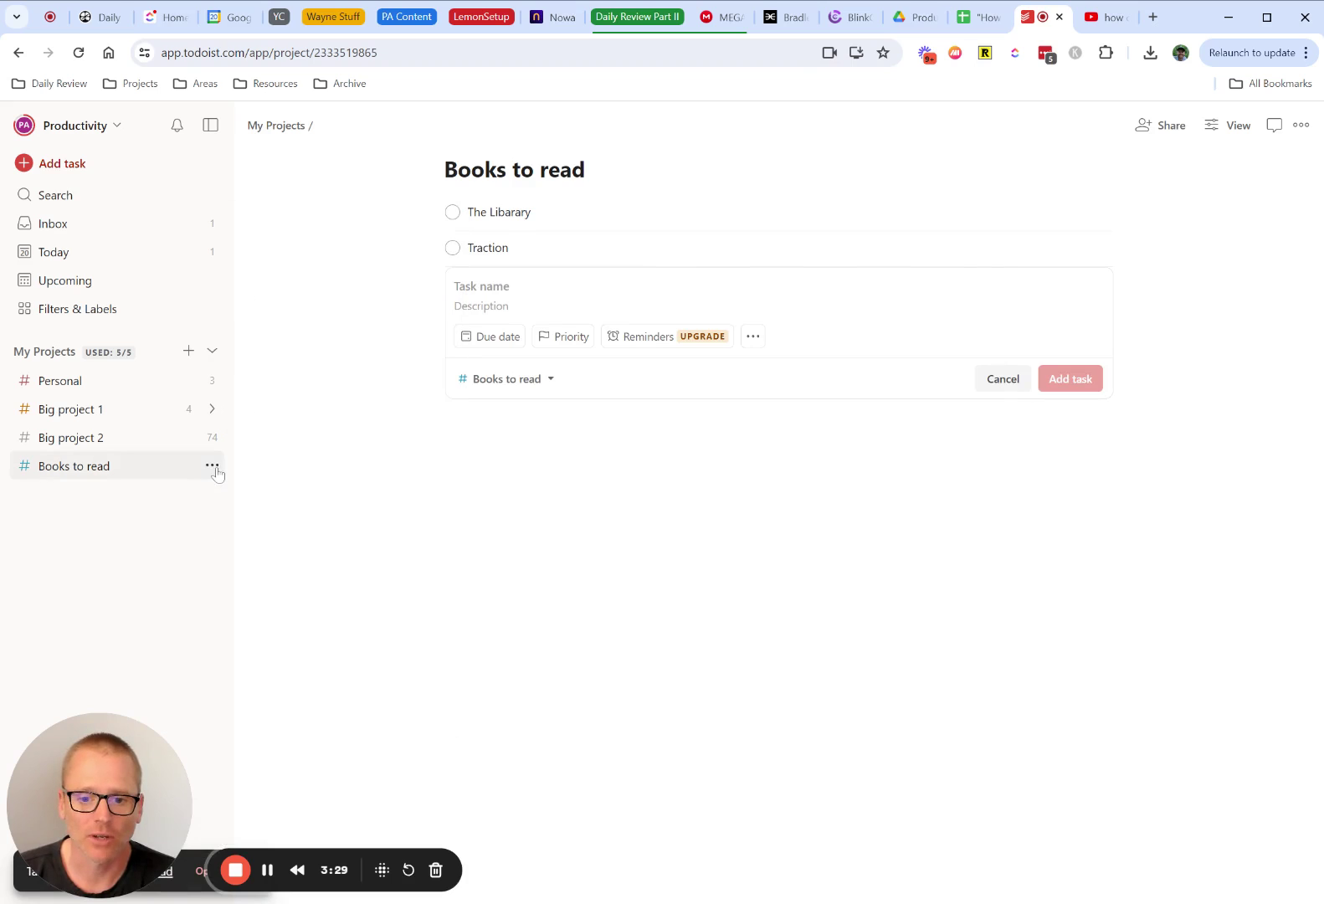
click(213, 469)
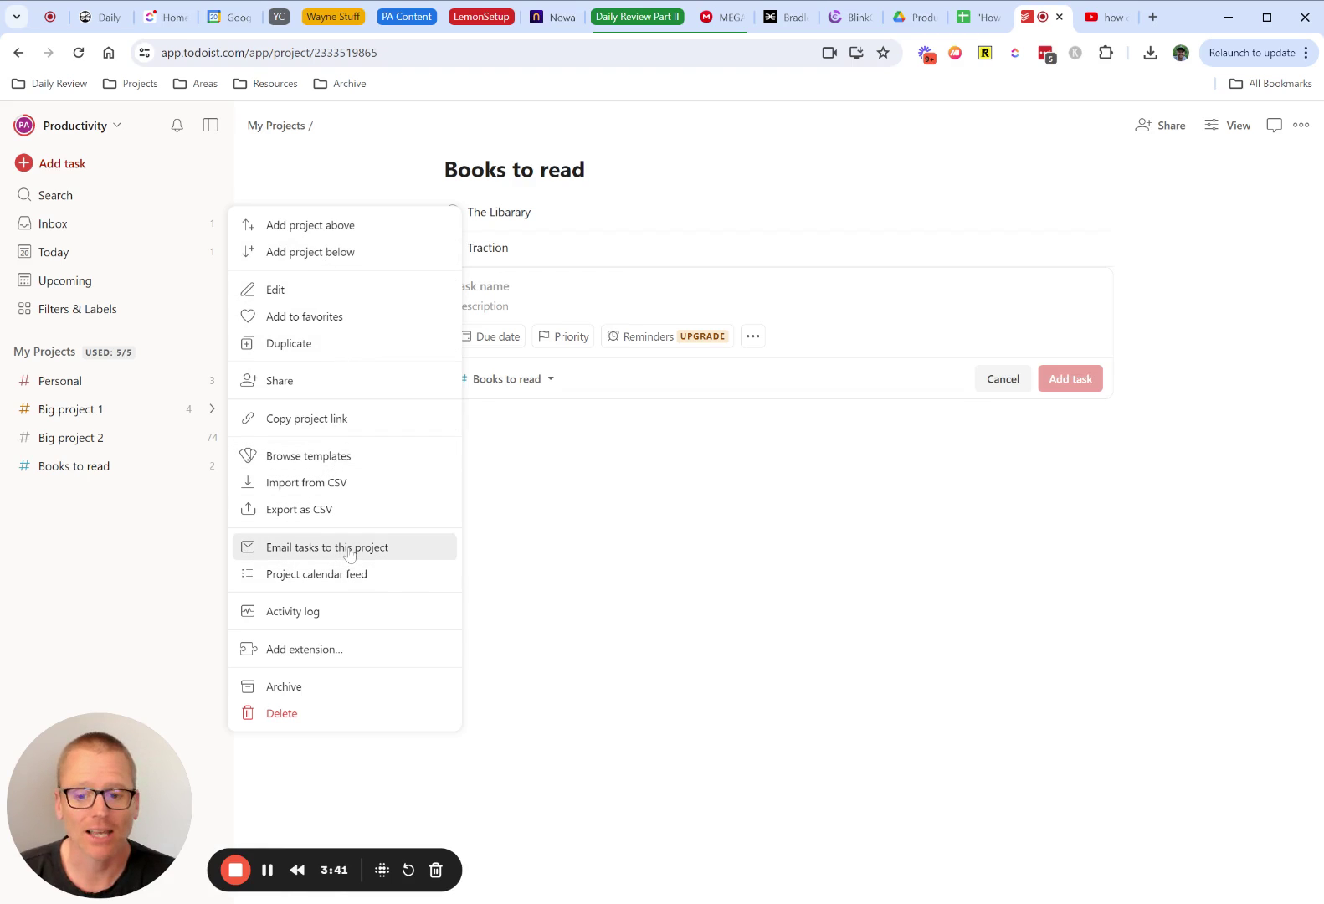
click(574, 576)
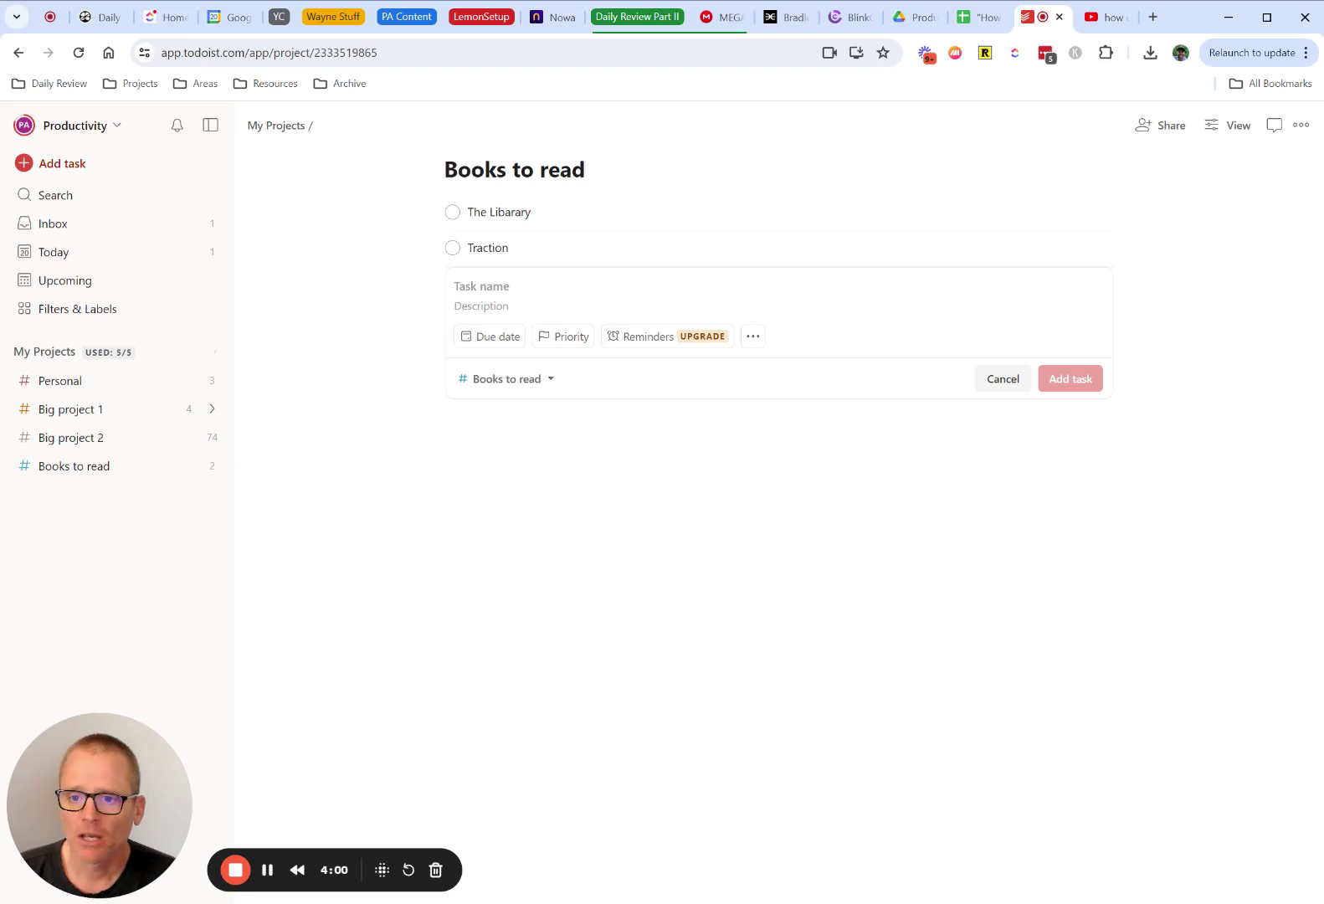
Step: Go to the Inbox and mark its only task complete
click(102, 226)
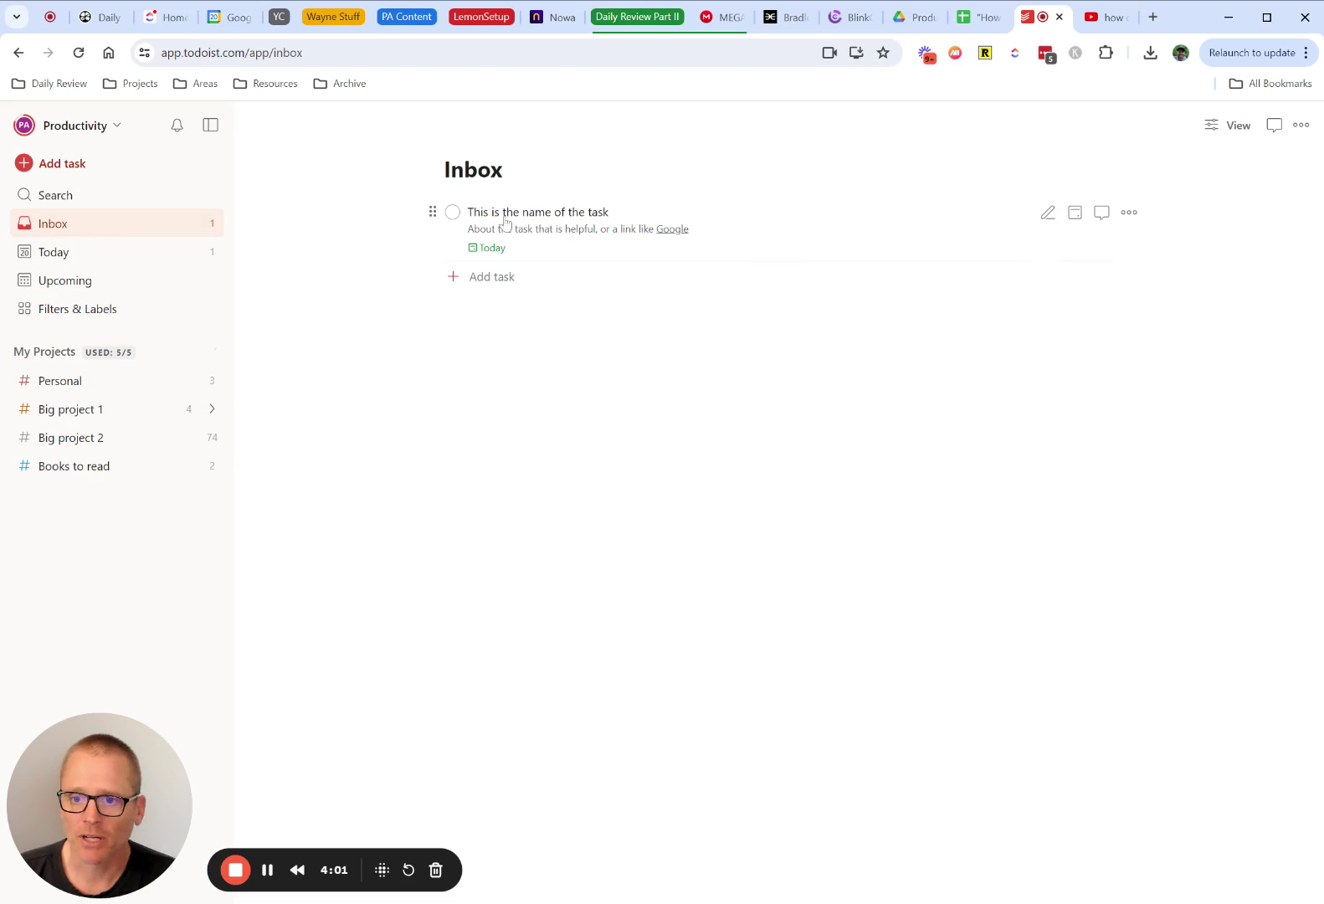
click(453, 215)
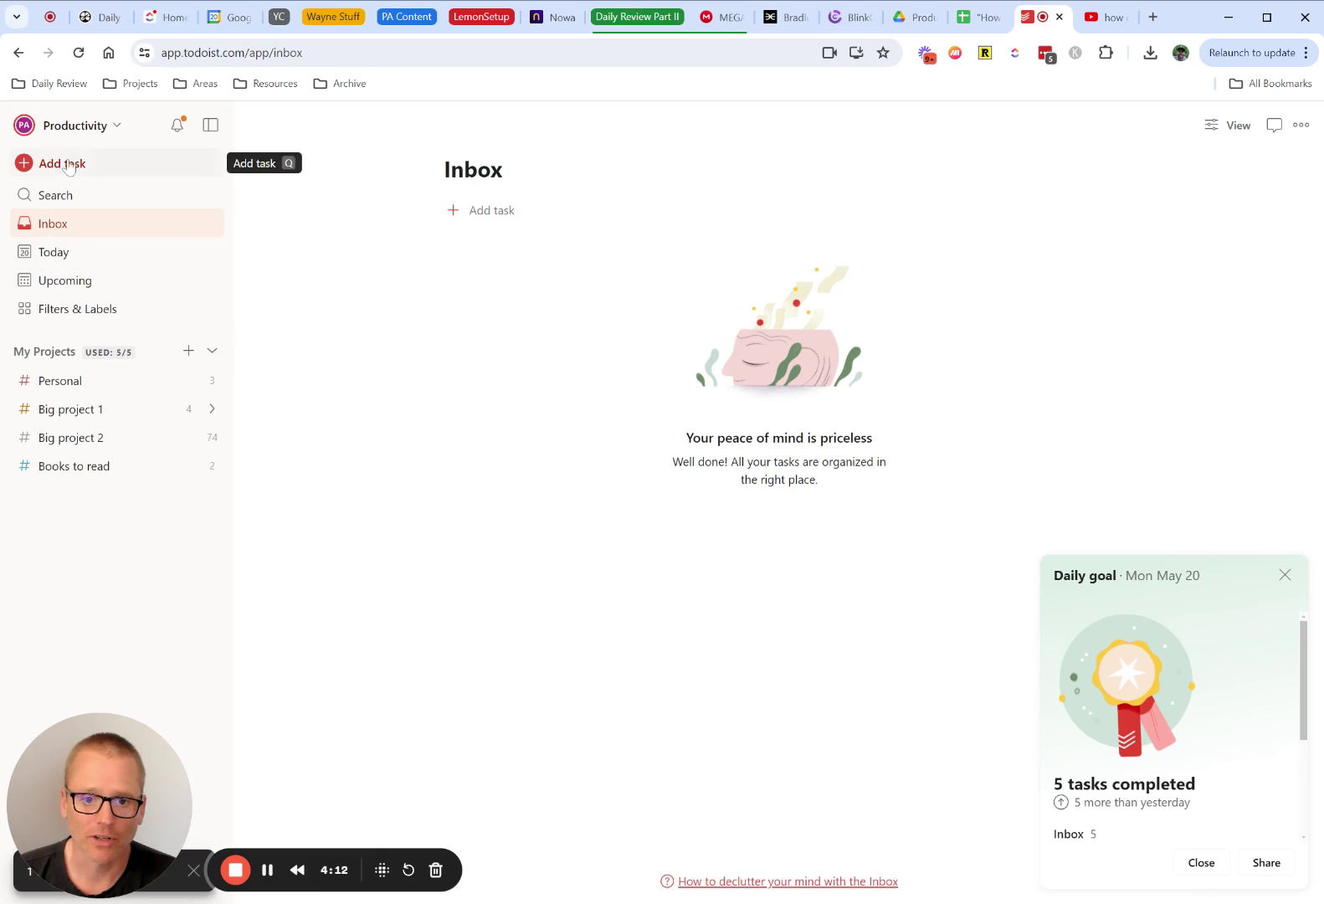
Step: Look over the Upcoming schedule, then switch to the Filters & Labels page
click(67, 283)
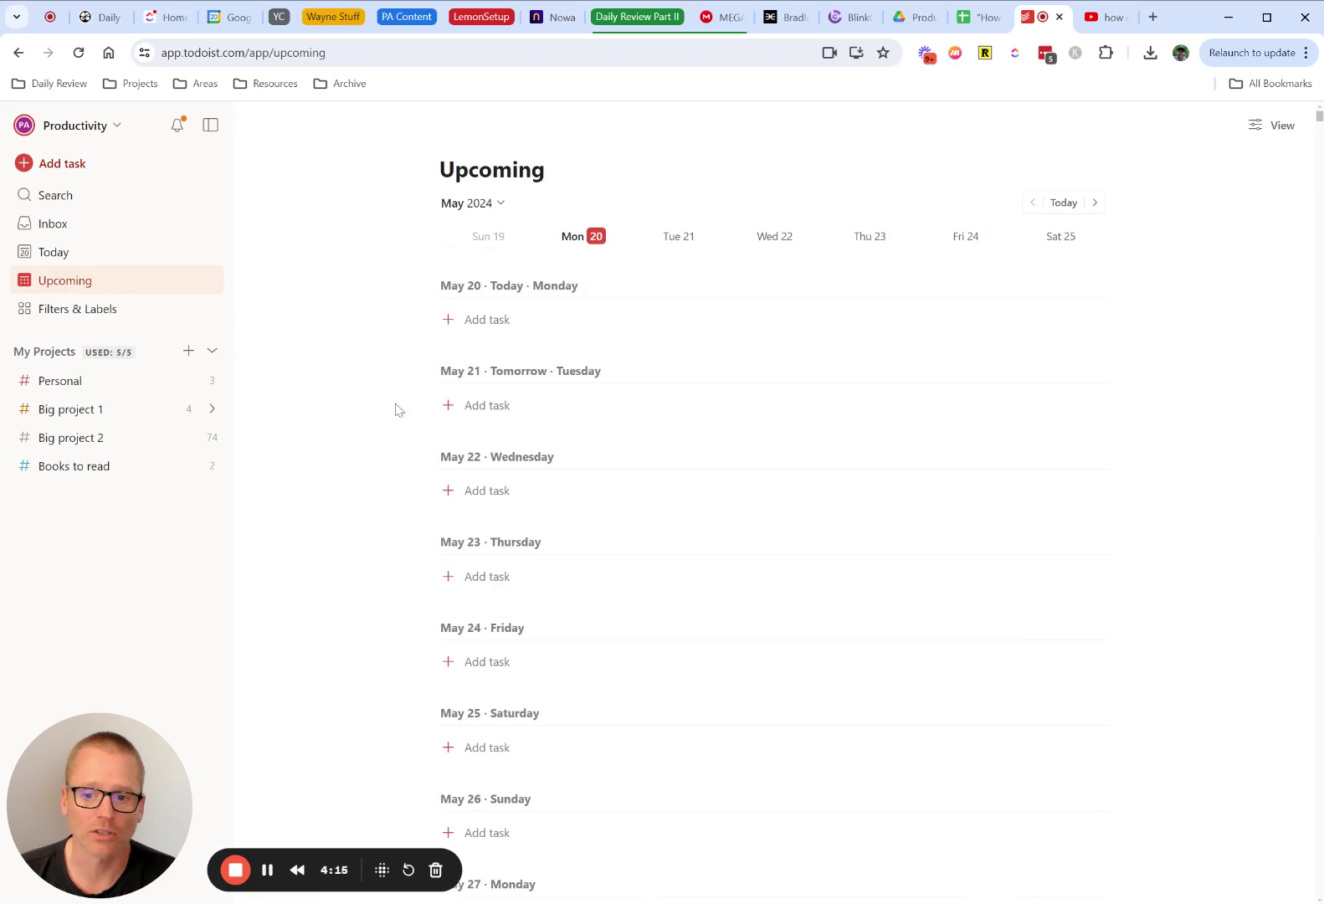
scroll(557, 435, down, 7)
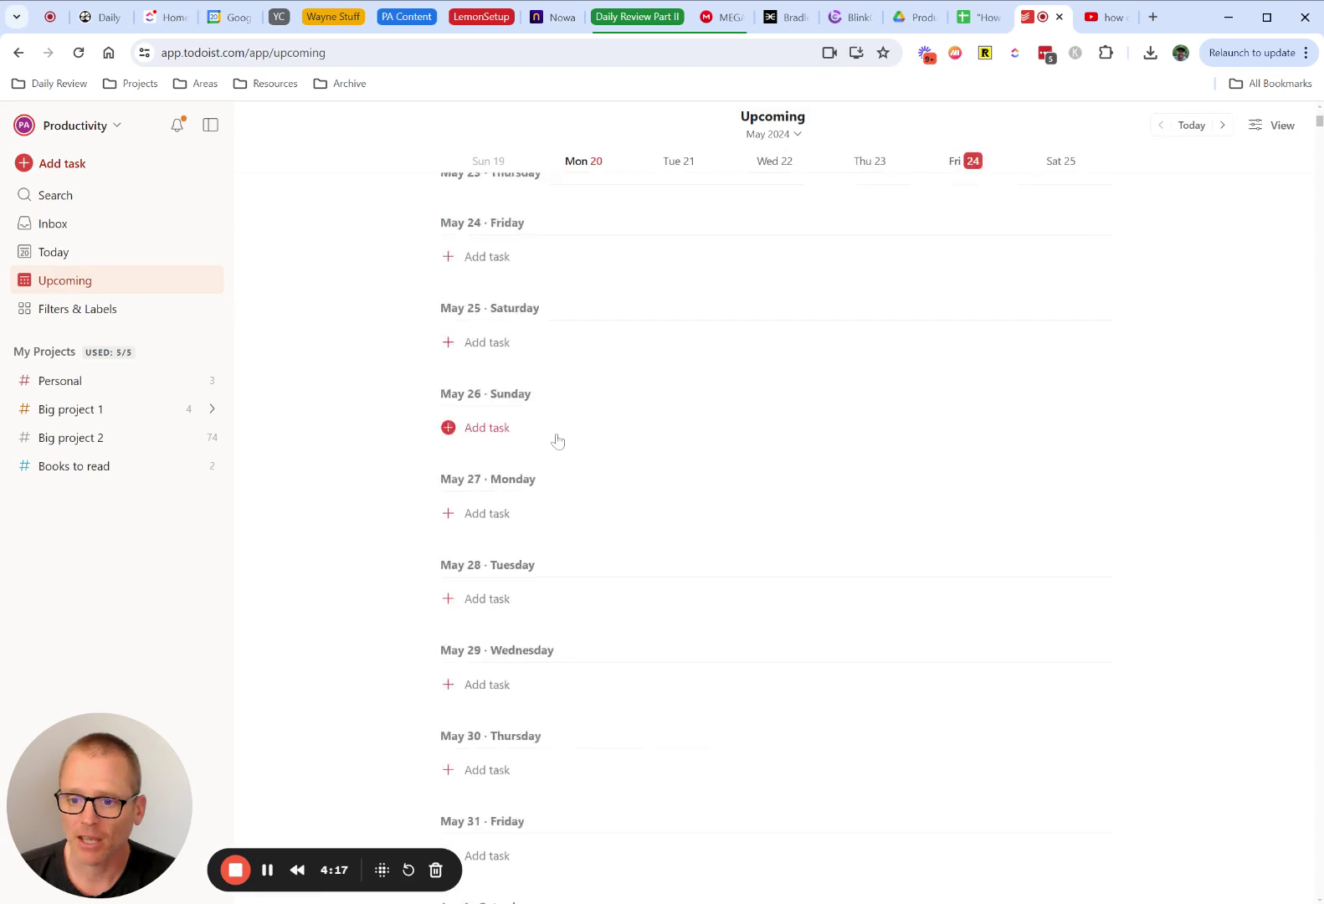
scroll(559, 436, up, 7)
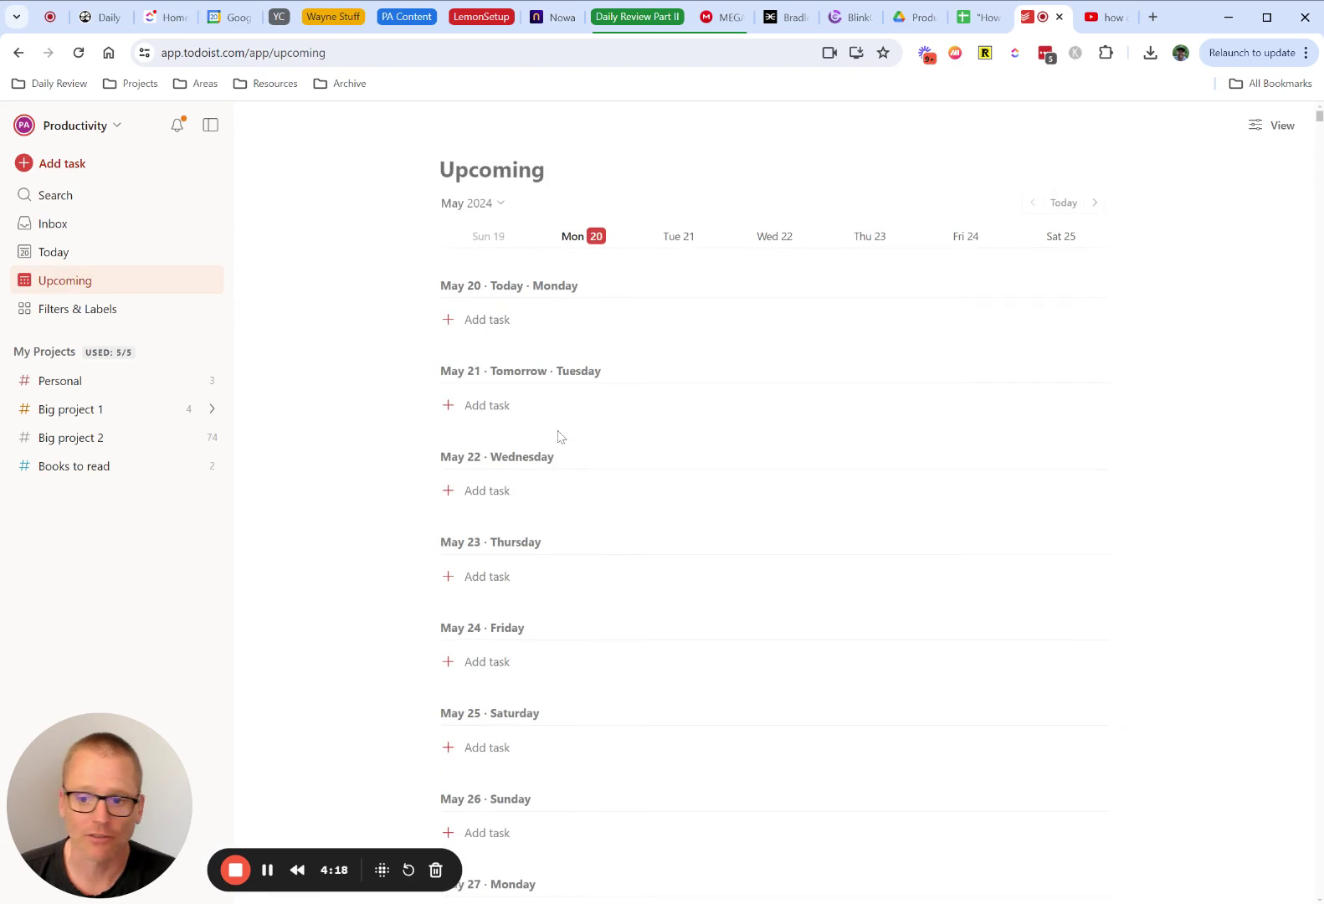
click(104, 313)
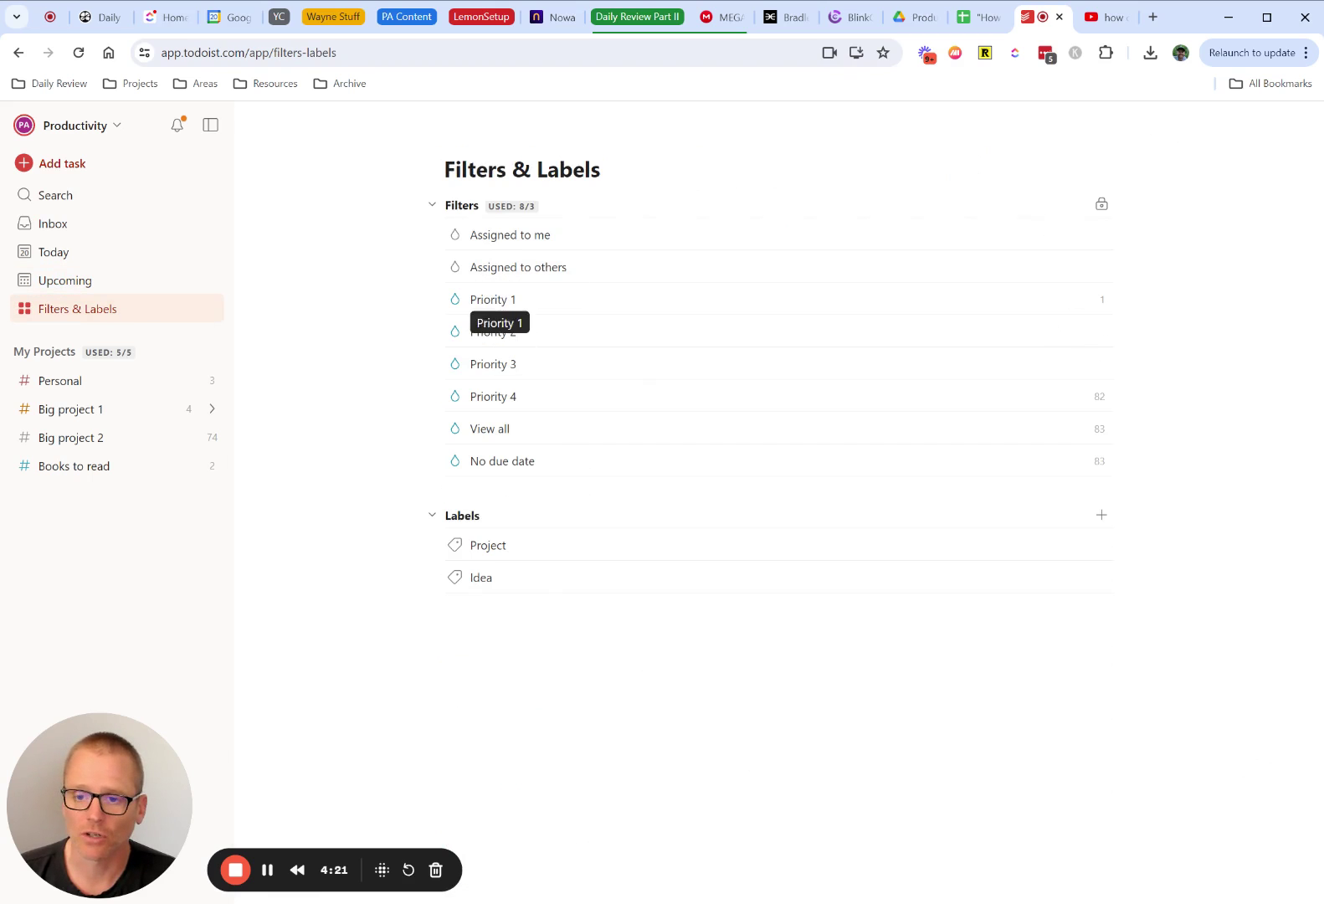